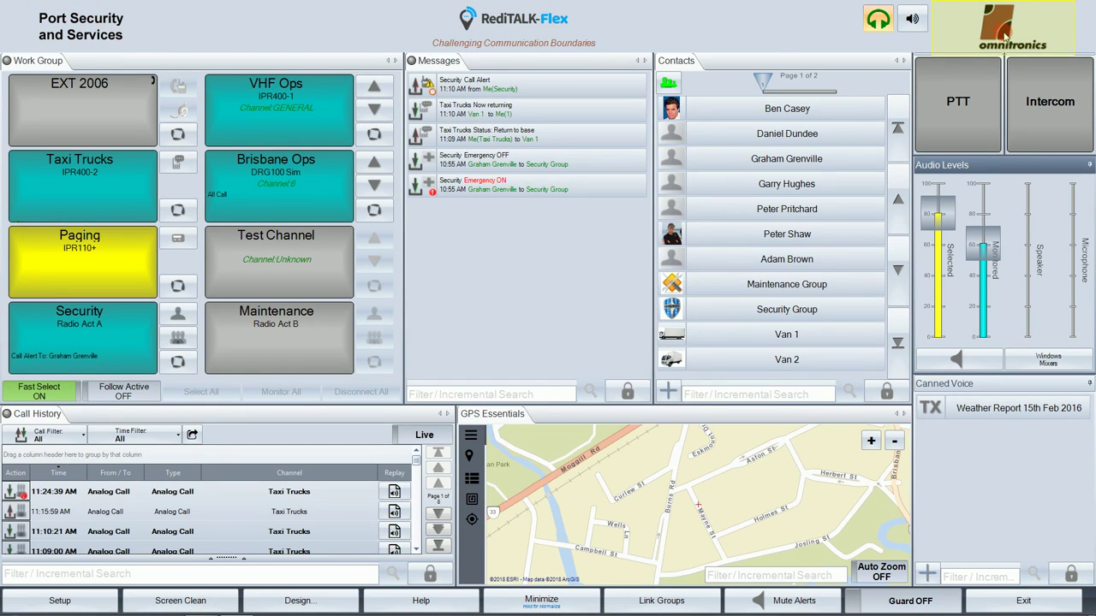
Make a brief push-to-talk transmission on the Paging channel
{"action": "left_click", "coordinate": [1013, 31]}
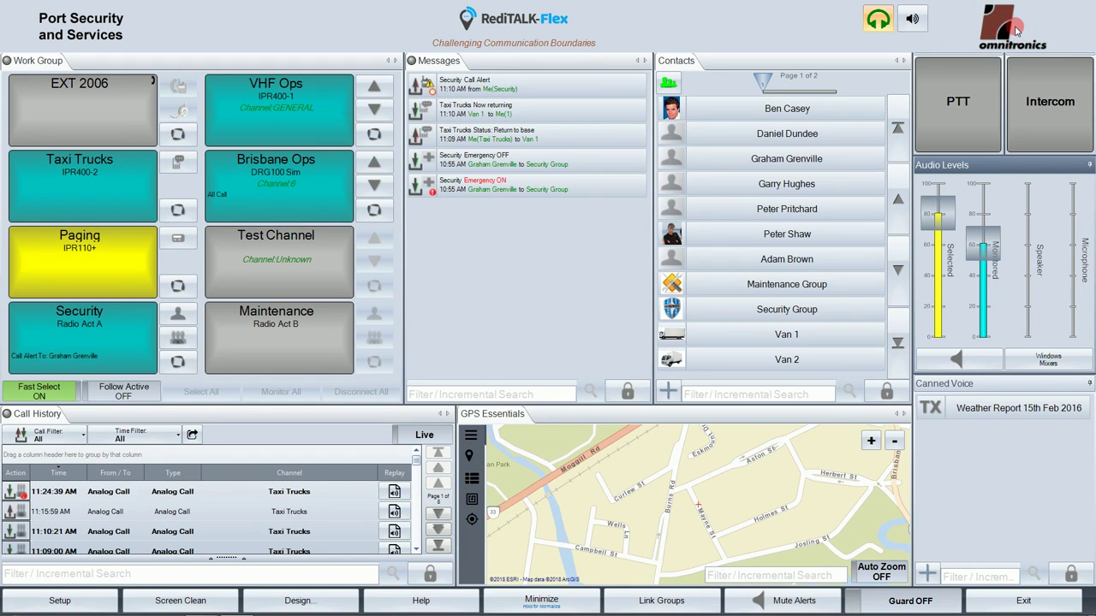
{"action": "left_click", "coordinate": [962, 101]}
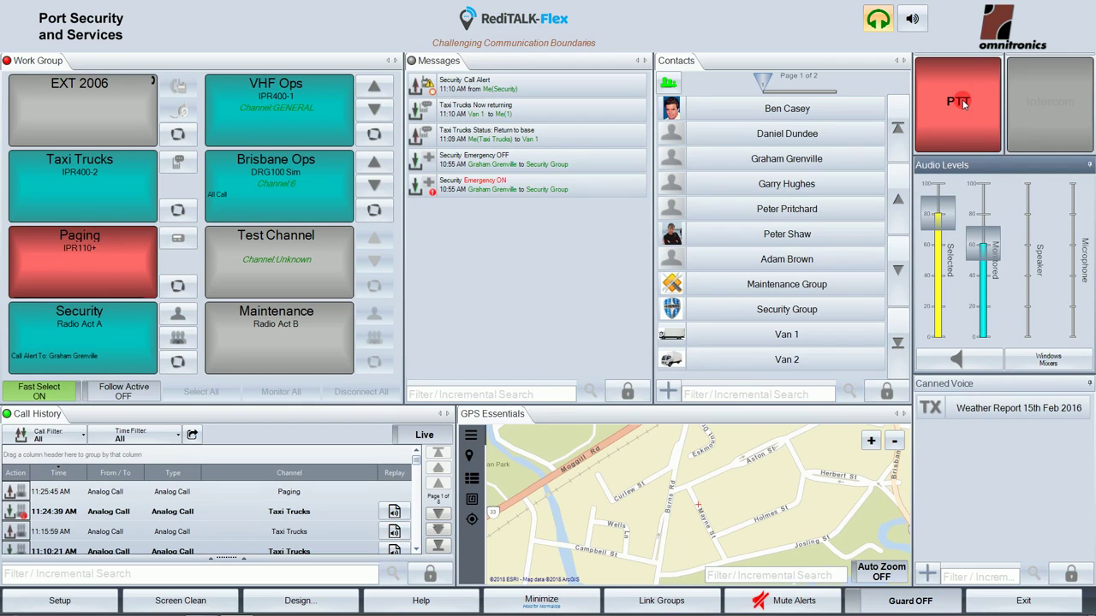
{"action": "left_click_drag", "start_coordinate": [961, 102], "coordinate": [961, 102]}
Switch the intercom on, then switch it back off
{"action": "left_click", "coordinate": [1049, 109]}
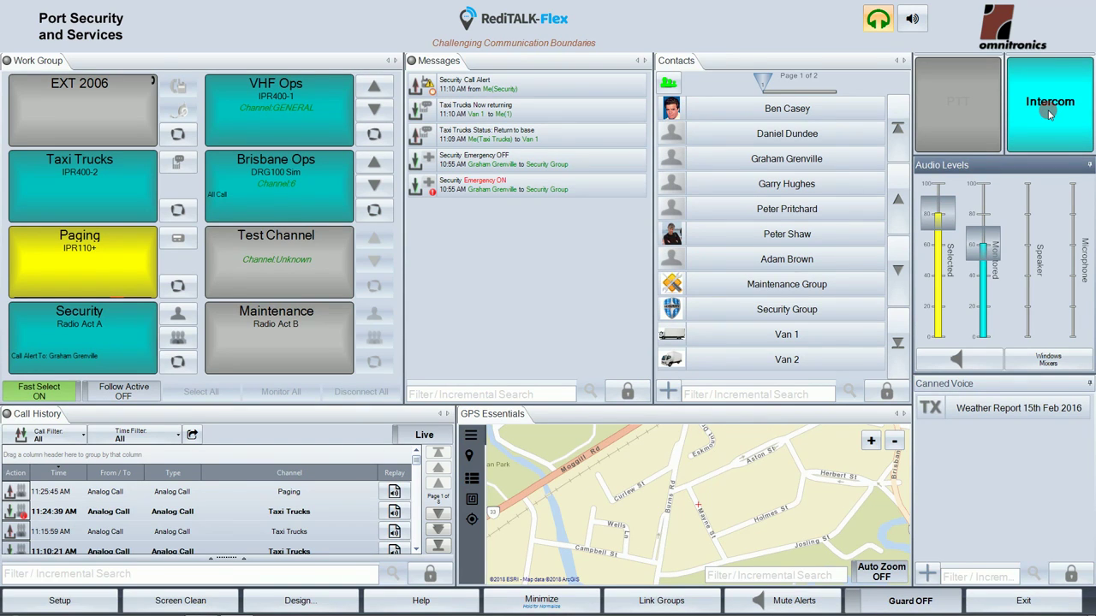
{"action": "left_click", "coordinate": [1050, 114]}
{"action": "left_click", "coordinate": [972, 249]}
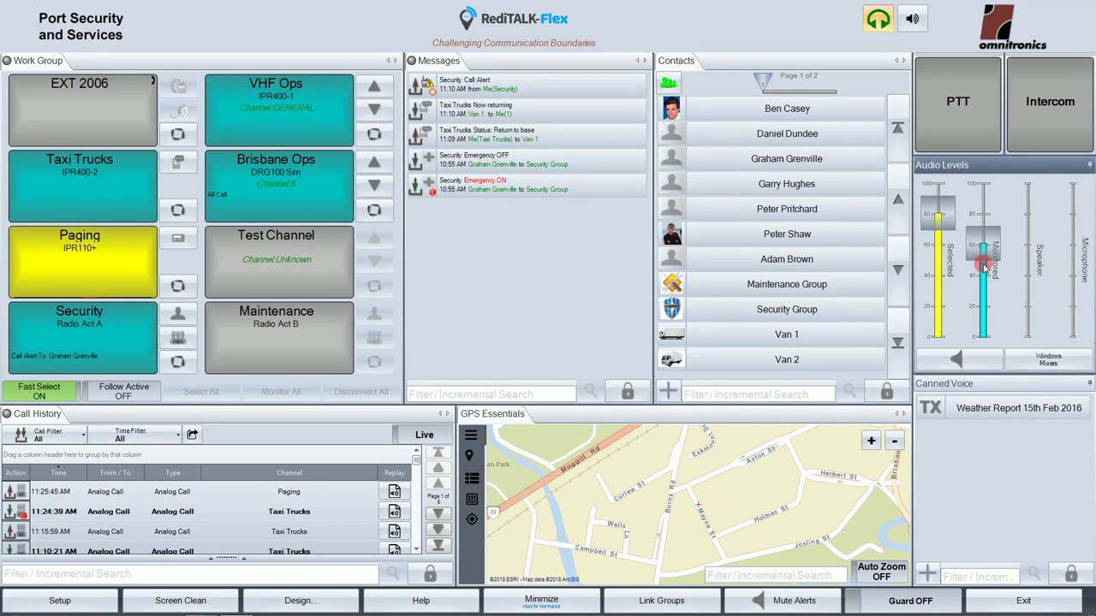
{"action": "left_click", "coordinate": [933, 225]}
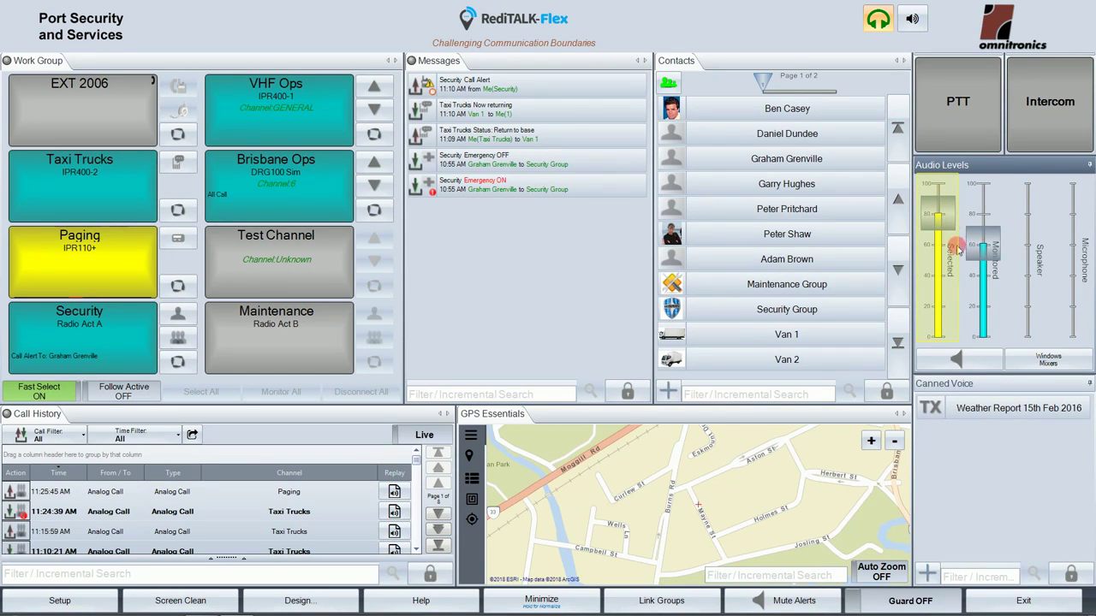
{"action": "left_click", "coordinate": [983, 250]}
{"action": "left_click", "coordinate": [981, 265]}
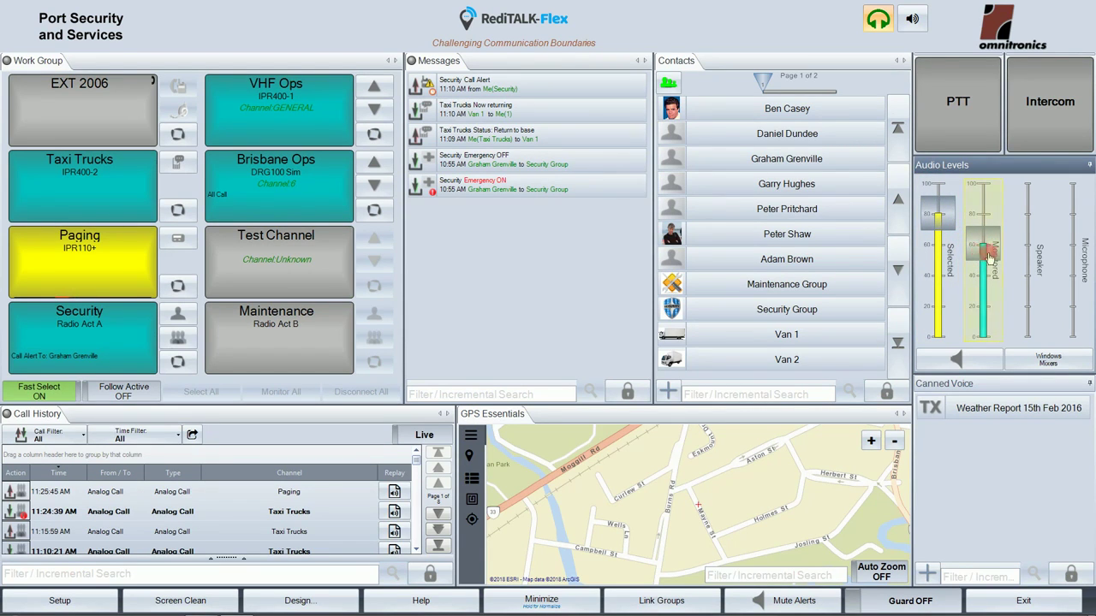
{"action": "left_click", "coordinate": [1027, 274]}
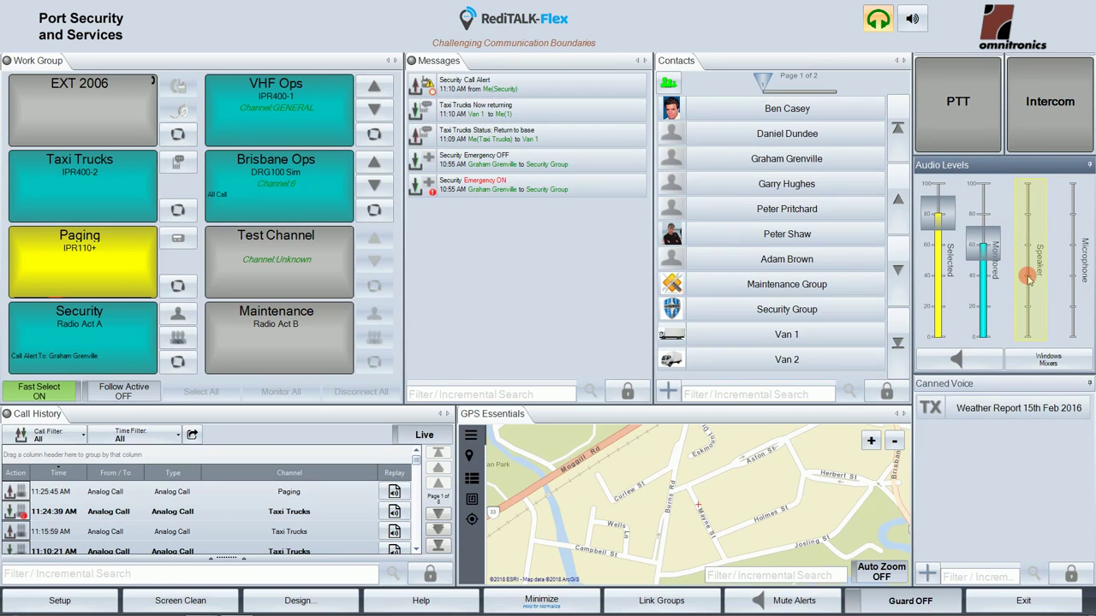
{"action": "left_click", "coordinate": [1028, 277]}
{"action": "left_click", "coordinate": [1076, 272]}
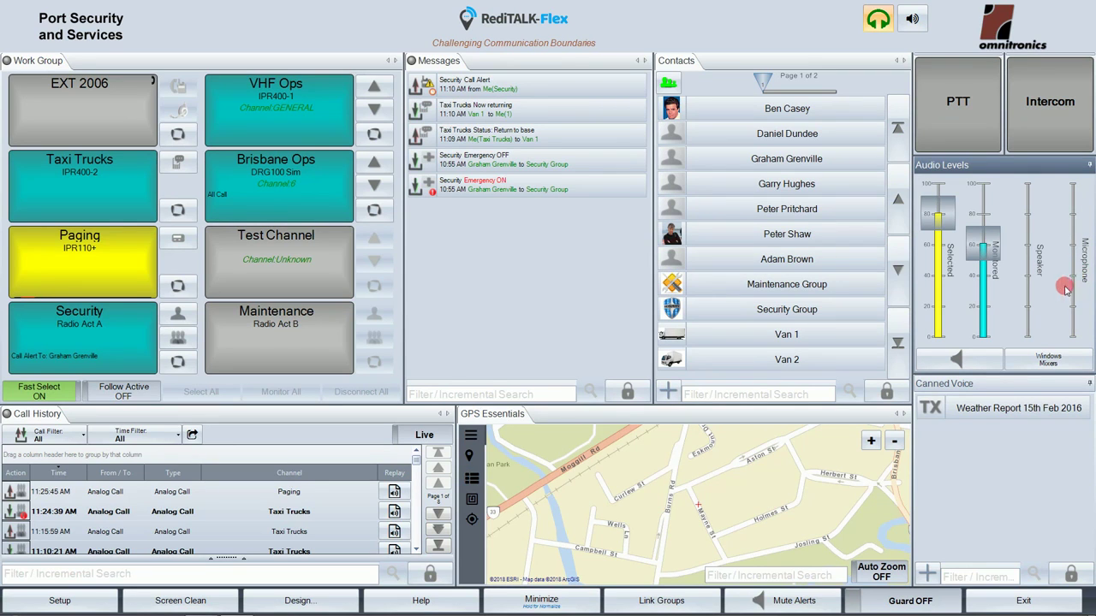
{"action": "left_click", "coordinate": [968, 357]}
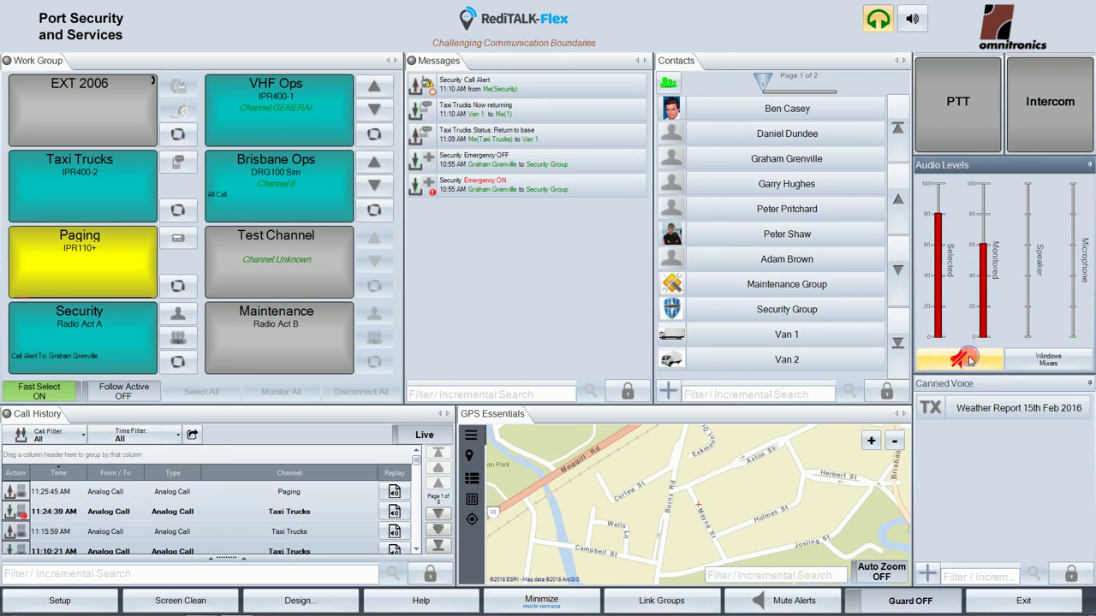
{"action": "left_click", "coordinate": [968, 359]}
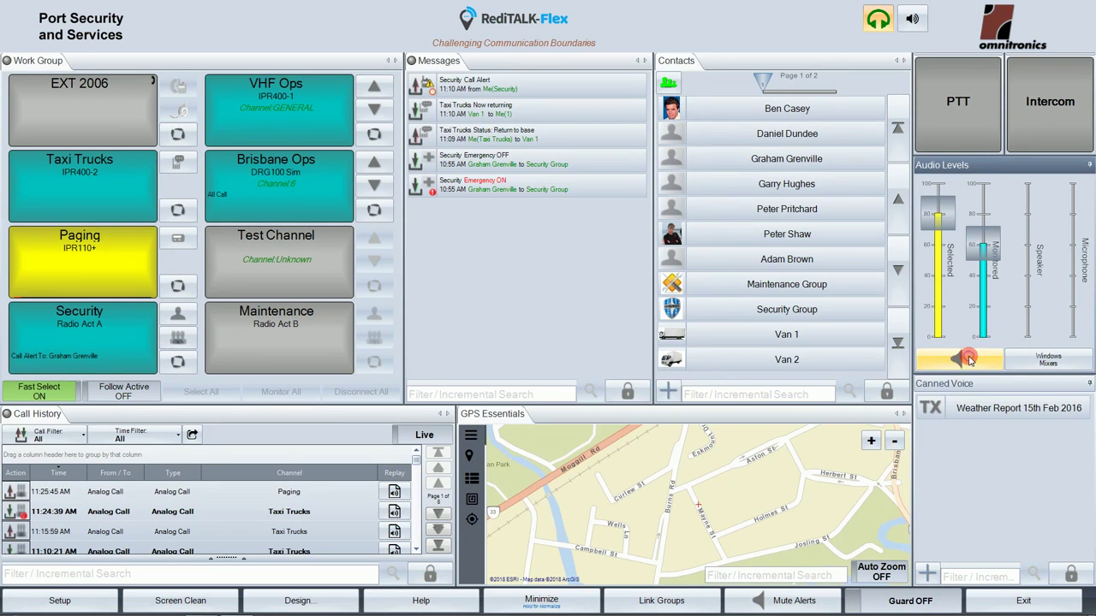
{"action": "left_click", "coordinate": [1050, 363]}
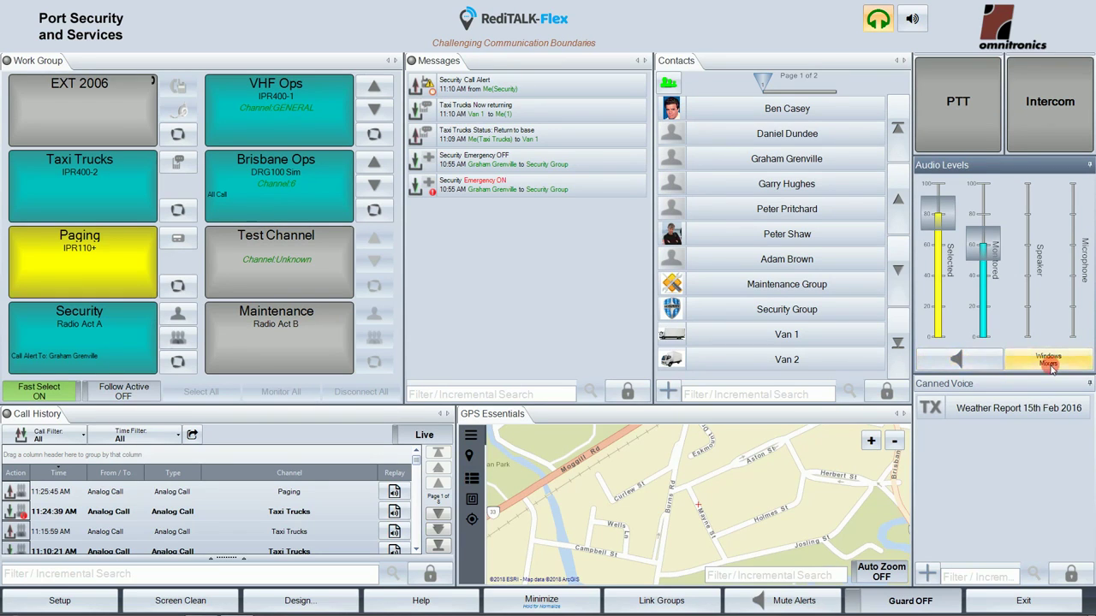
{"action": "left_click", "coordinate": [1067, 367]}
{"action": "left_click", "coordinate": [1030, 430]}
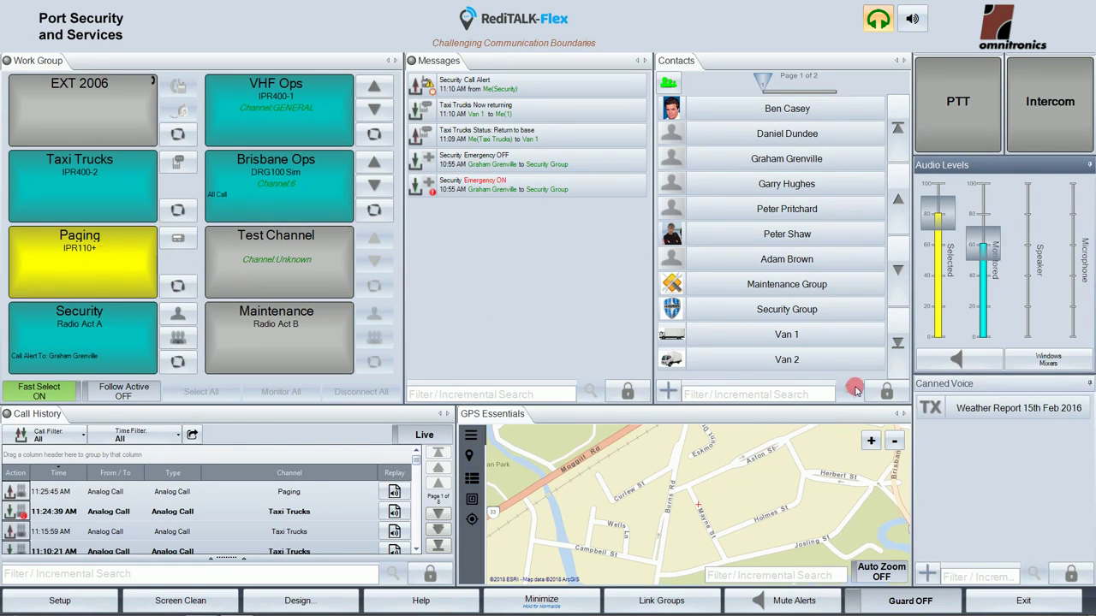
Broadcast the 'Weather Report 15th Feb 2016' canned voice message on Paging, then stop it
{"action": "left_click", "coordinate": [927, 409]}
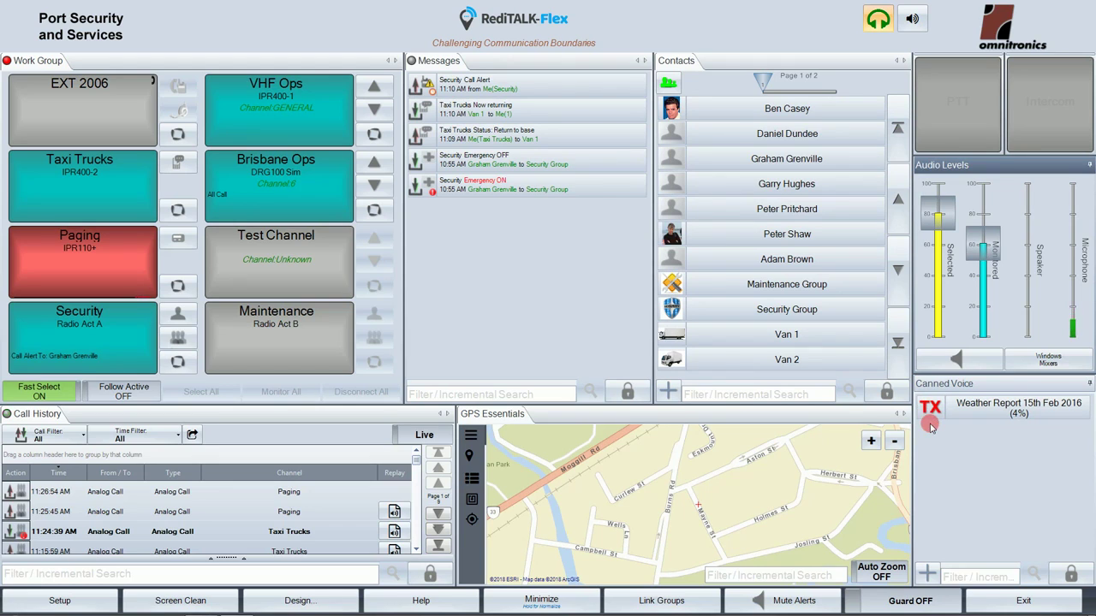
{"action": "left_click", "coordinate": [927, 408]}
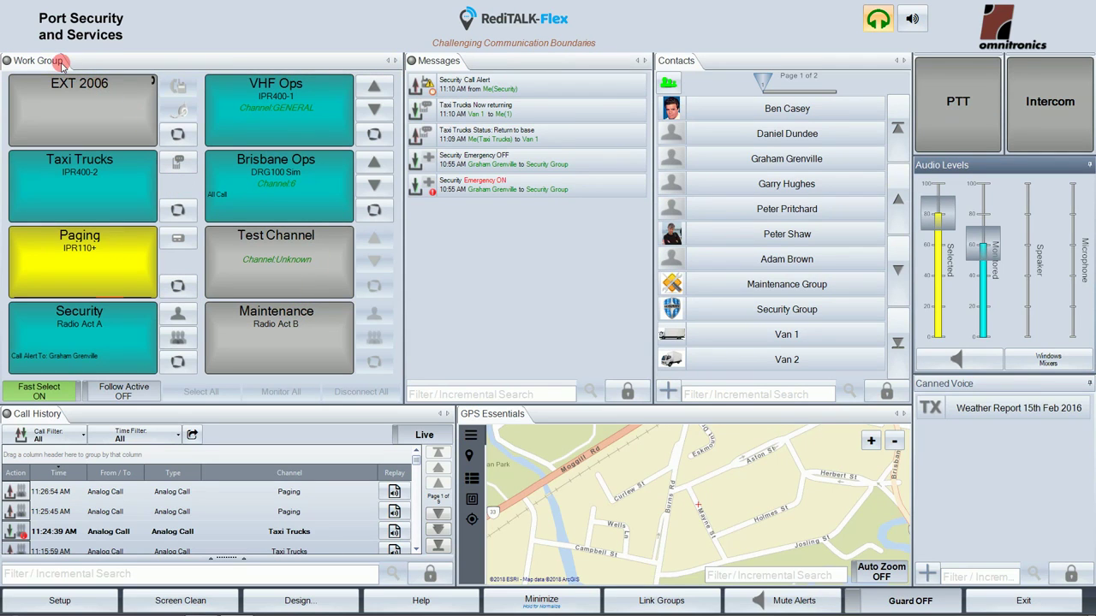
Select Taxi Trucks, deselect it to monitored only, then disconnect it completely
{"action": "left_click", "coordinate": [81, 130]}
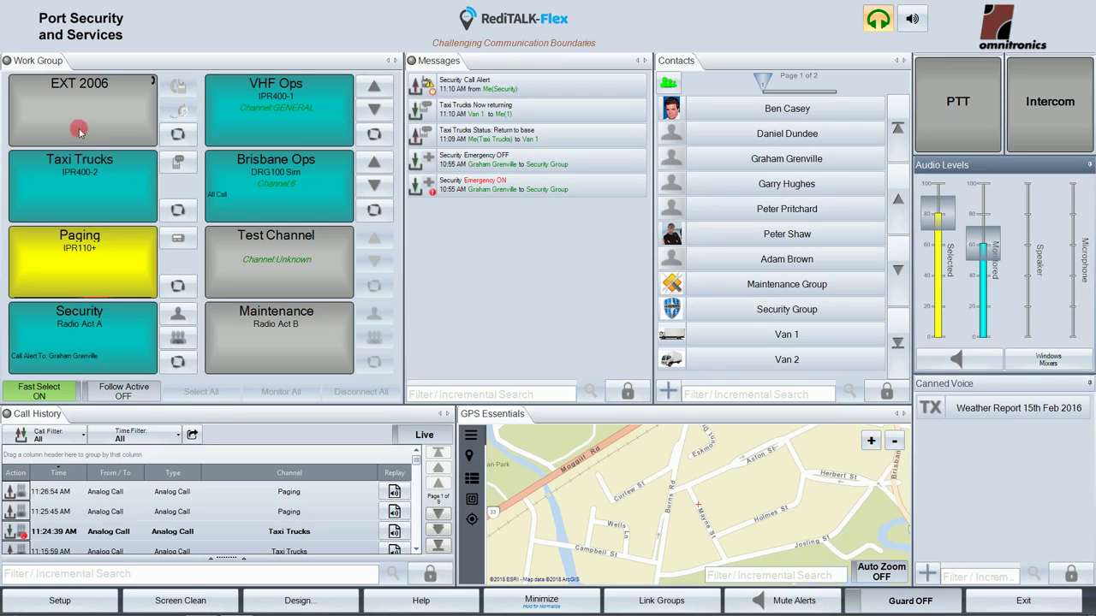
{"action": "left_click", "coordinate": [105, 204]}
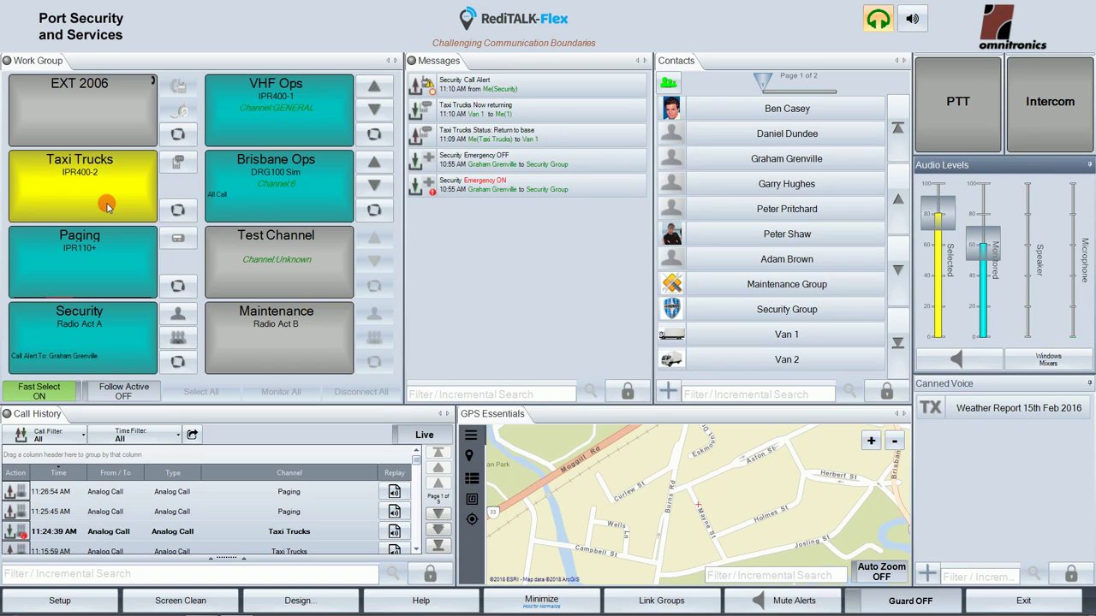
{"action": "left_click", "coordinate": [106, 204]}
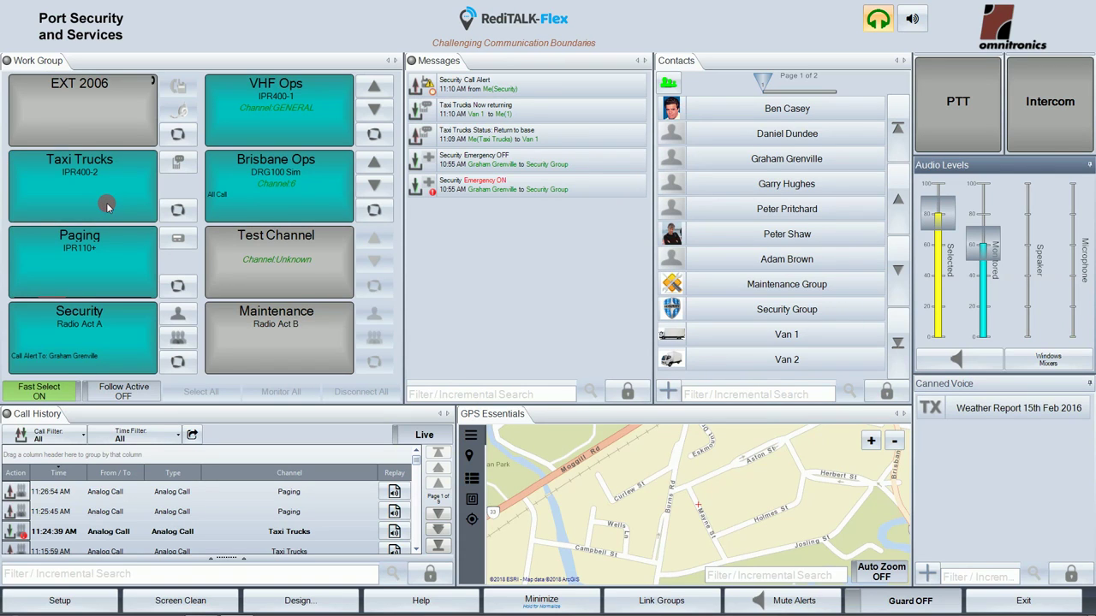
{"action": "left_click", "coordinate": [106, 203]}
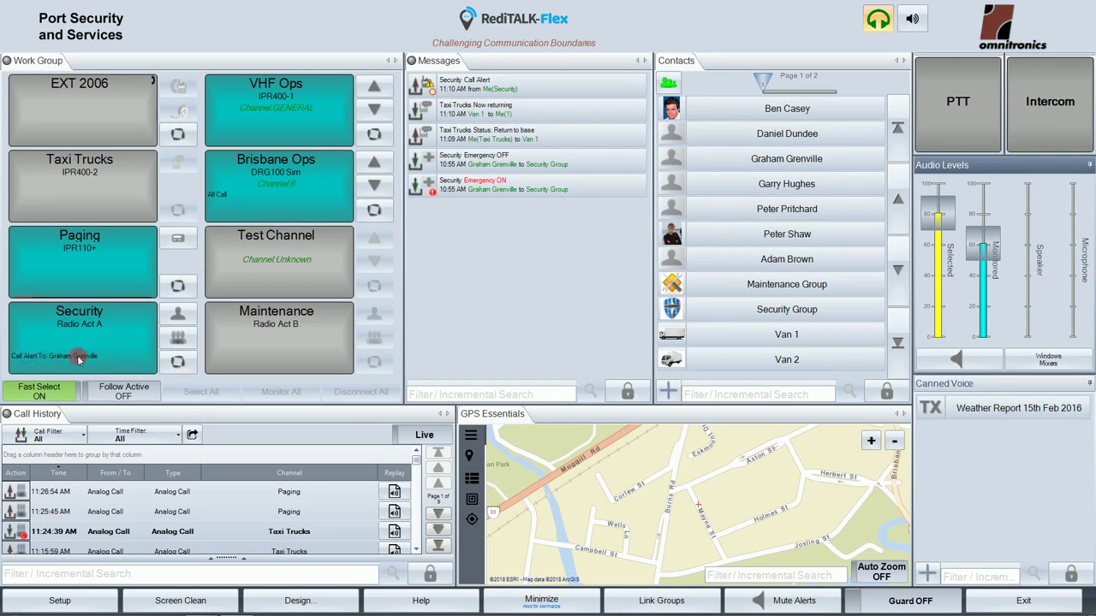
Toggle Fast Select off and then back on
{"action": "left_click", "coordinate": [77, 384]}
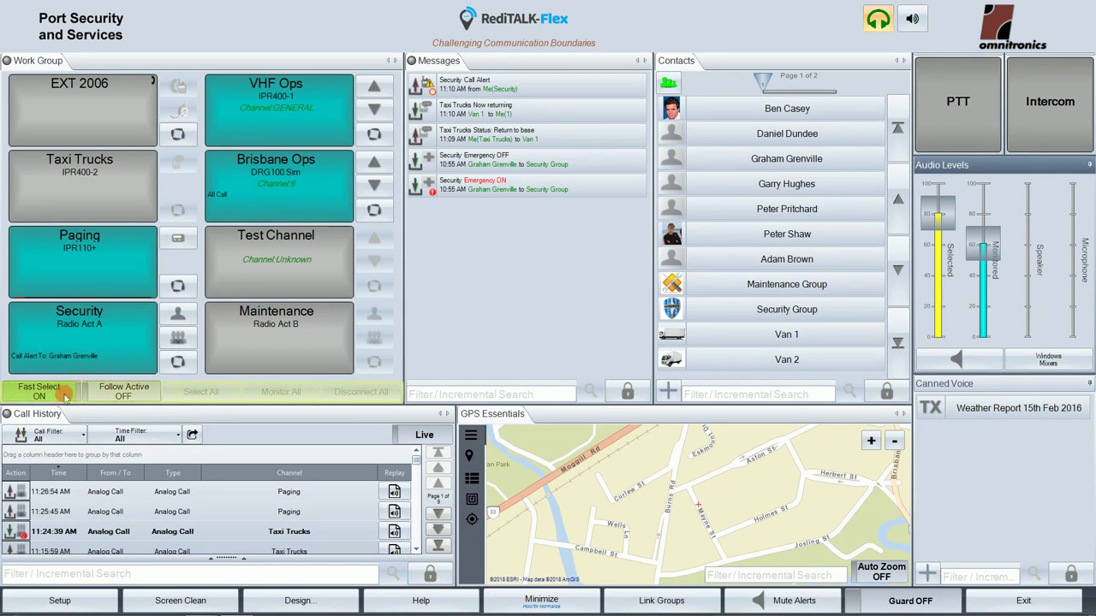
{"action": "left_click", "coordinate": [60, 390]}
{"action": "left_click", "coordinate": [60, 391]}
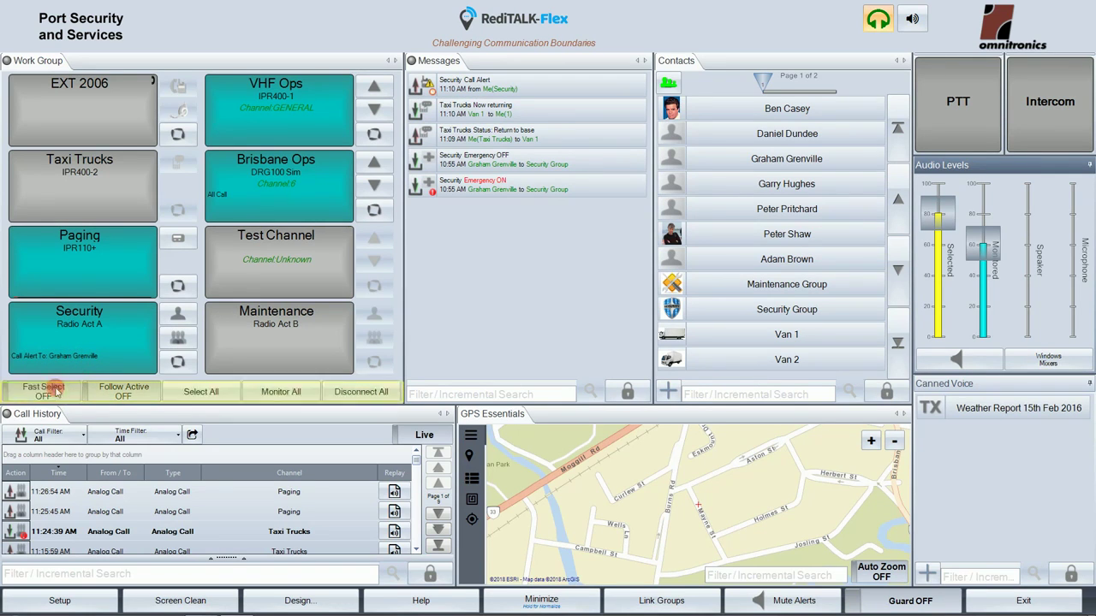
{"action": "left_click", "coordinate": [268, 399]}
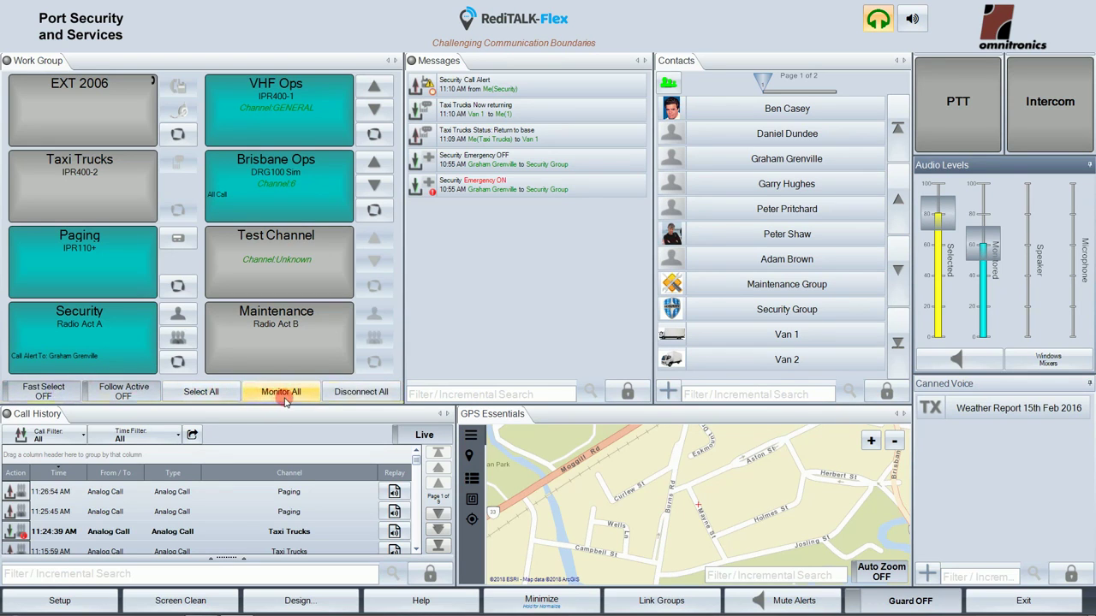
{"action": "left_click", "coordinate": [37, 392]}
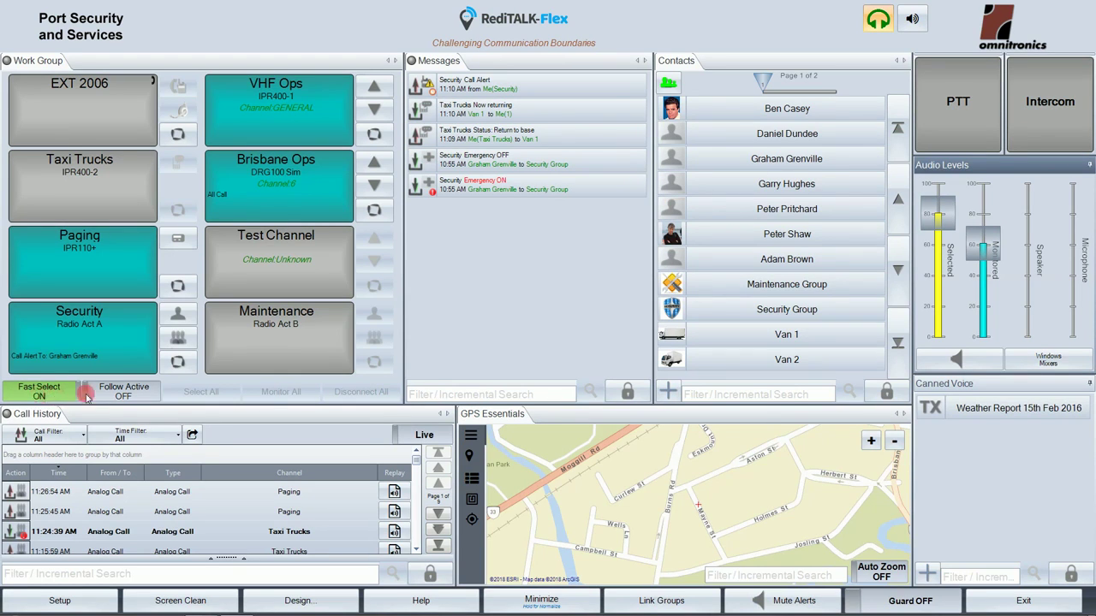
Reconnect Taxi Trucks, select Paging then Brisbane Ops, and turn Follow Active on
{"action": "left_click", "coordinate": [96, 196]}
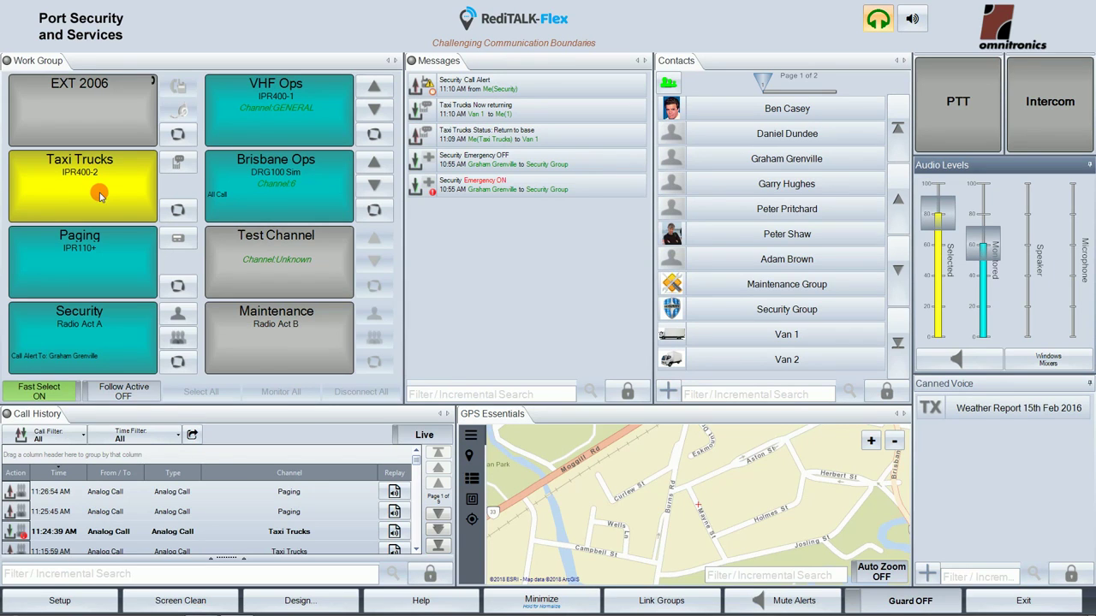
{"action": "left_click", "coordinate": [98, 263]}
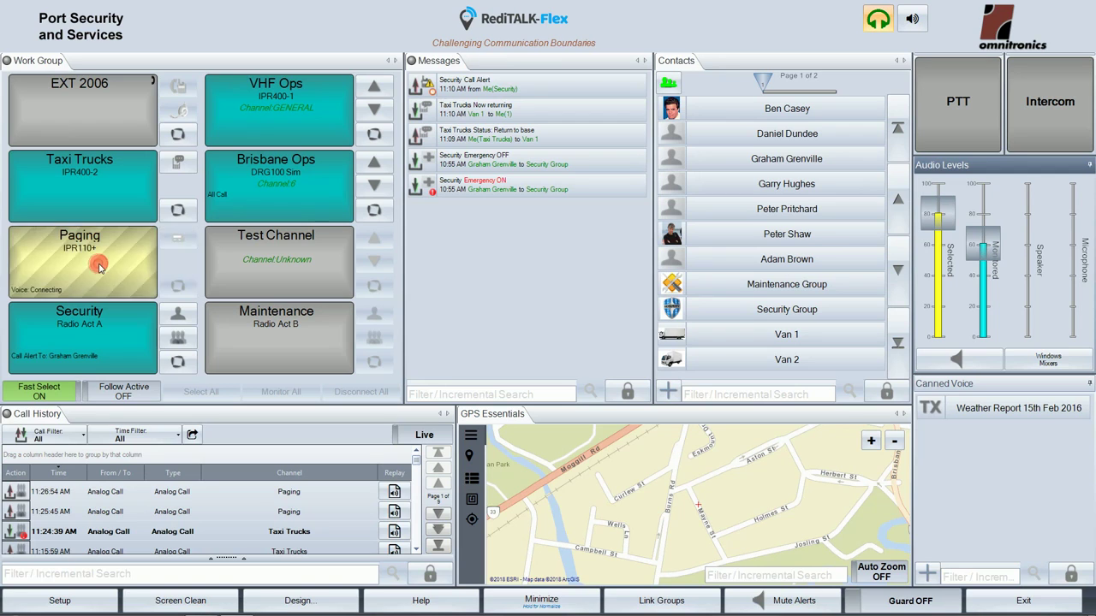
{"action": "left_click", "coordinate": [107, 188]}
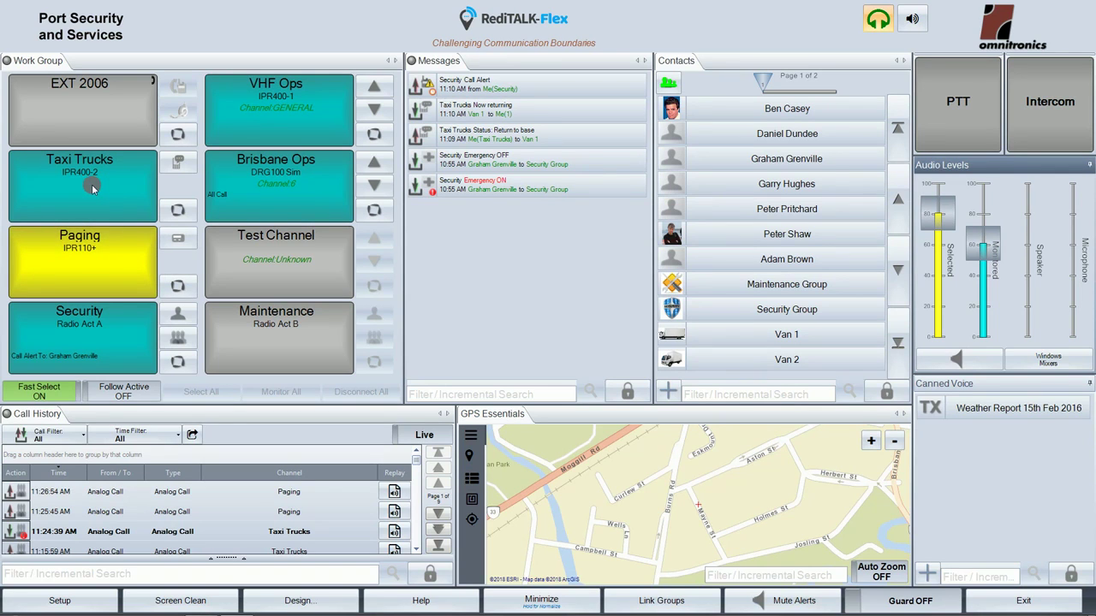
{"action": "left_click", "coordinate": [275, 175]}
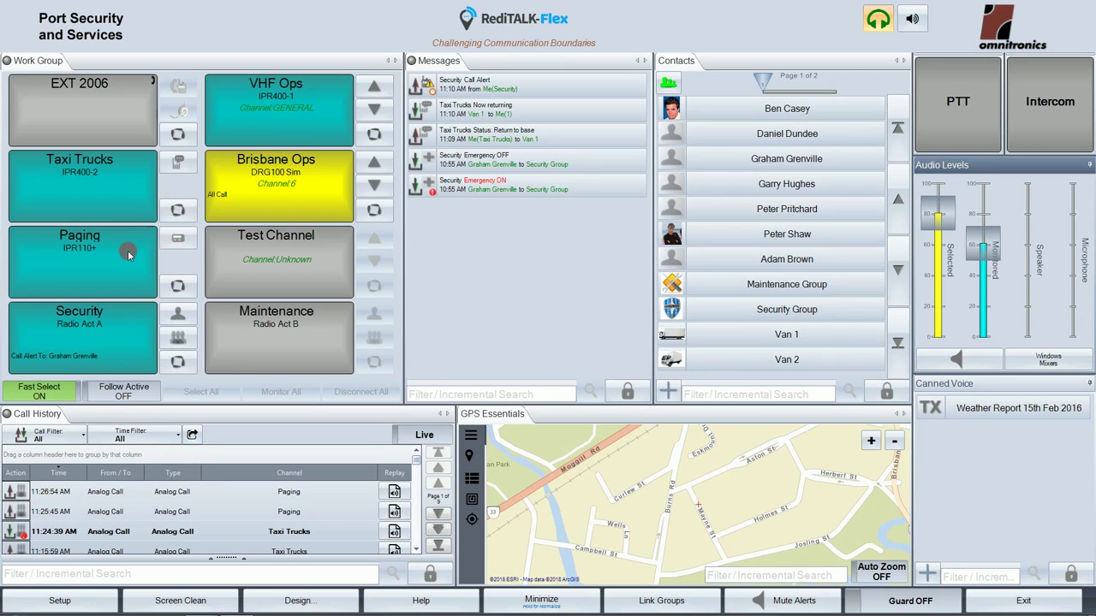
{"action": "left_click", "coordinate": [124, 392]}
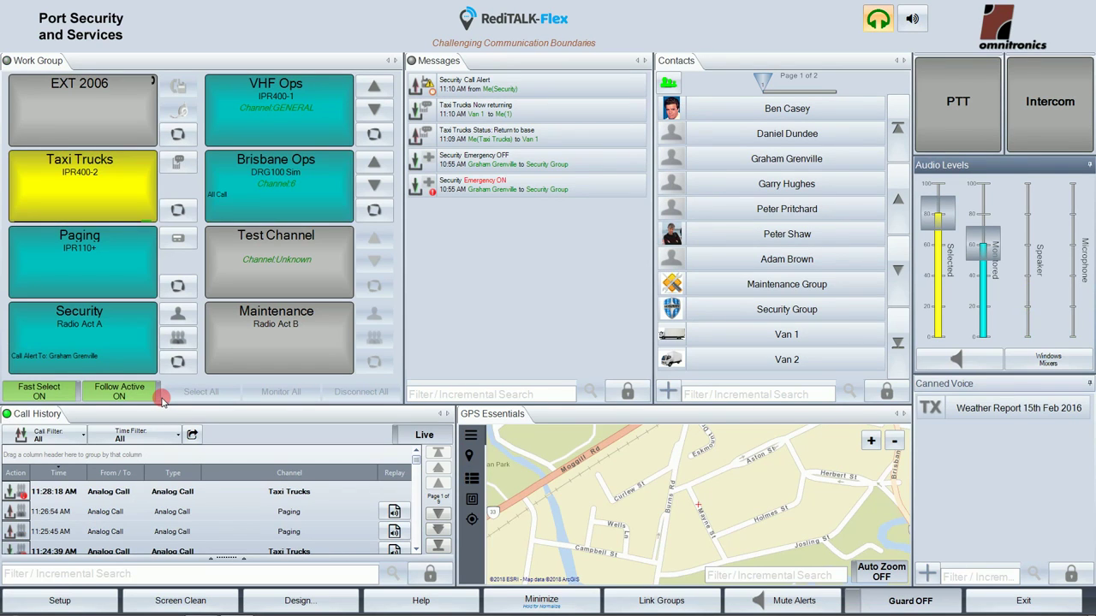
Turn Fast Select off, then Select All, Monitor All and Disconnect All work group channels
{"action": "left_click", "coordinate": [98, 192]}
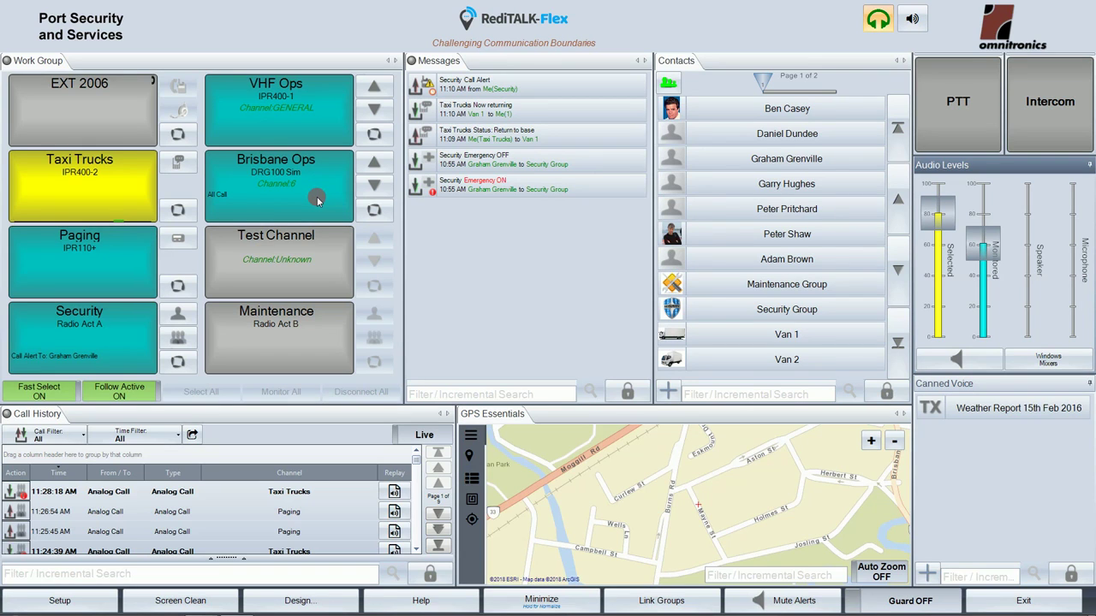
{"action": "left_click", "coordinate": [30, 390]}
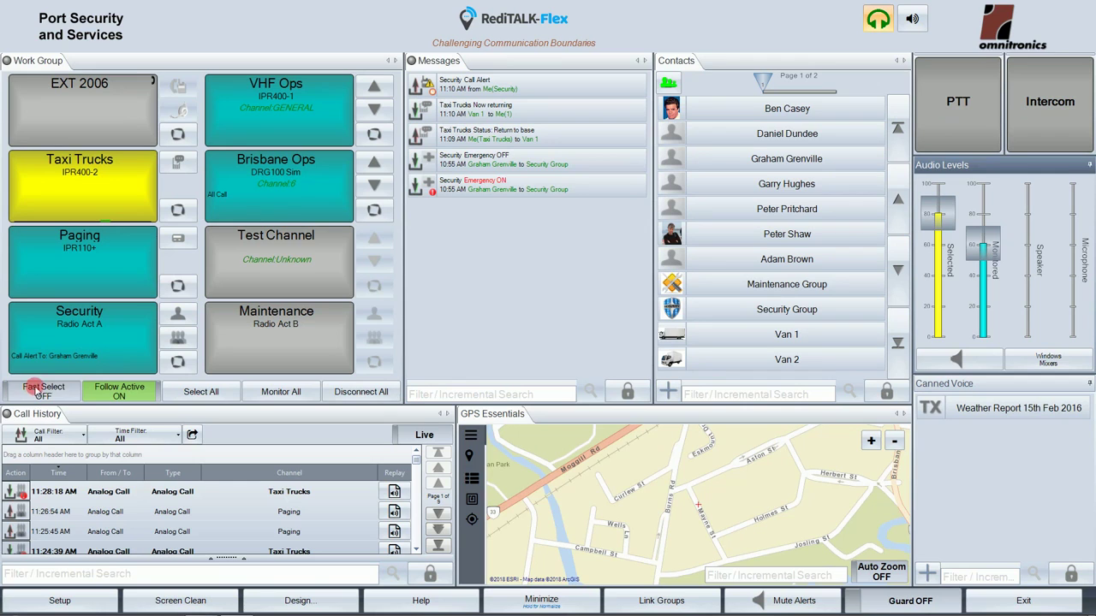
{"action": "left_click", "coordinate": [201, 392]}
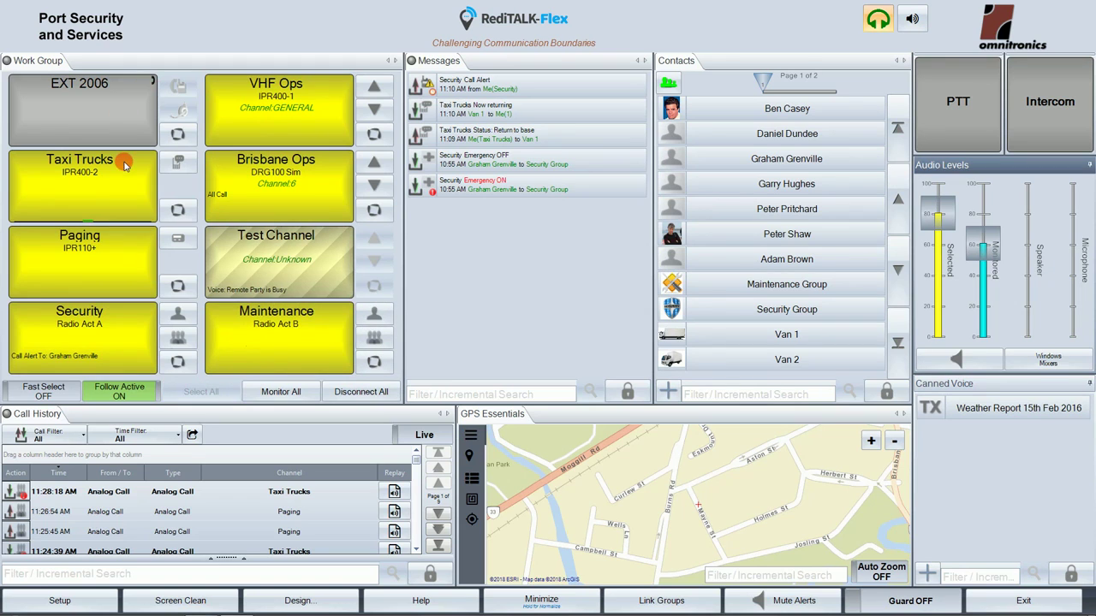
{"action": "left_click", "coordinate": [275, 391]}
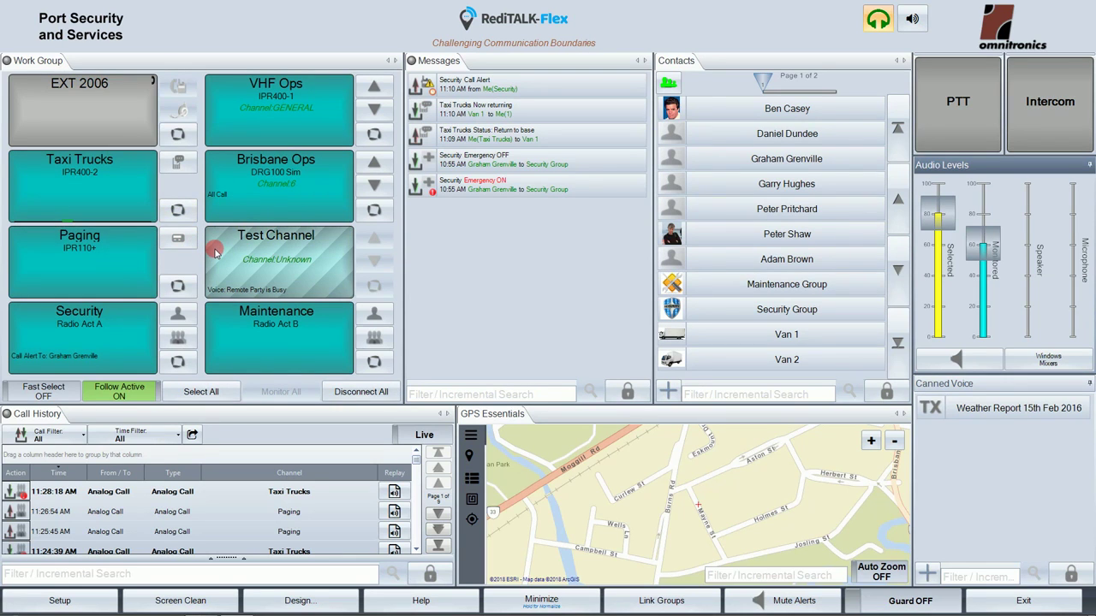
{"action": "left_click", "coordinate": [354, 391]}
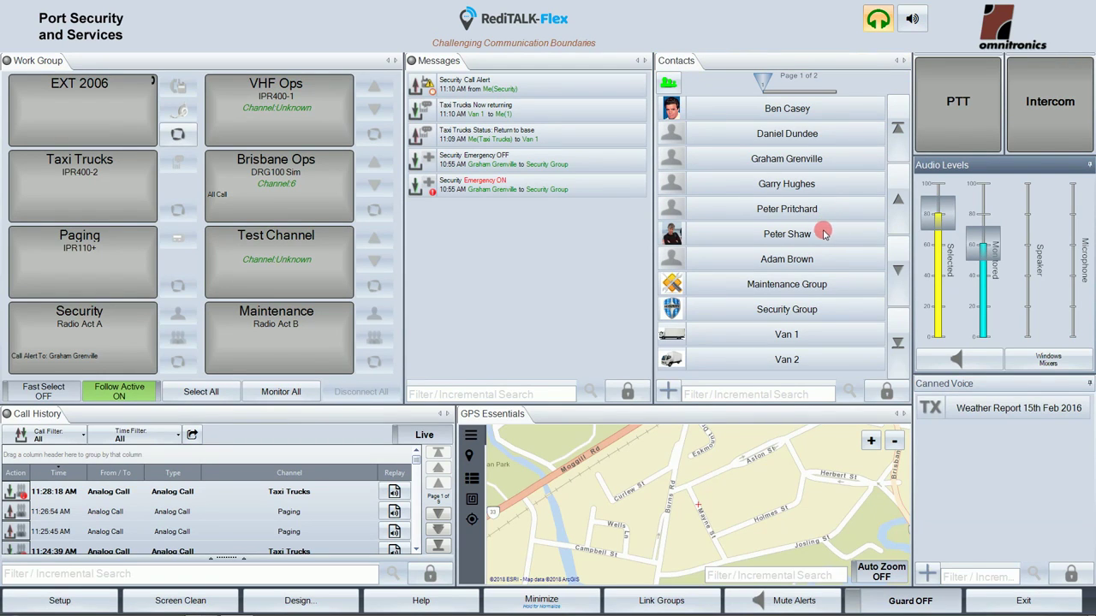
Review a contact's radio and phone options, then unlock the contacts list for editing
{"action": "left_click", "coordinate": [789, 186]}
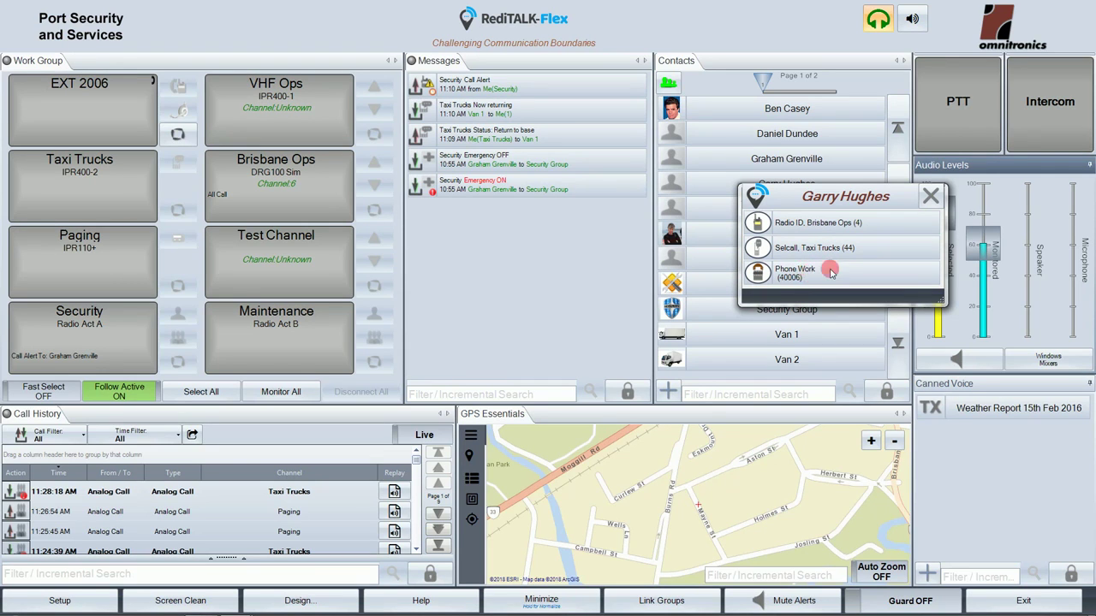
{"action": "left_click", "coordinate": [930, 196]}
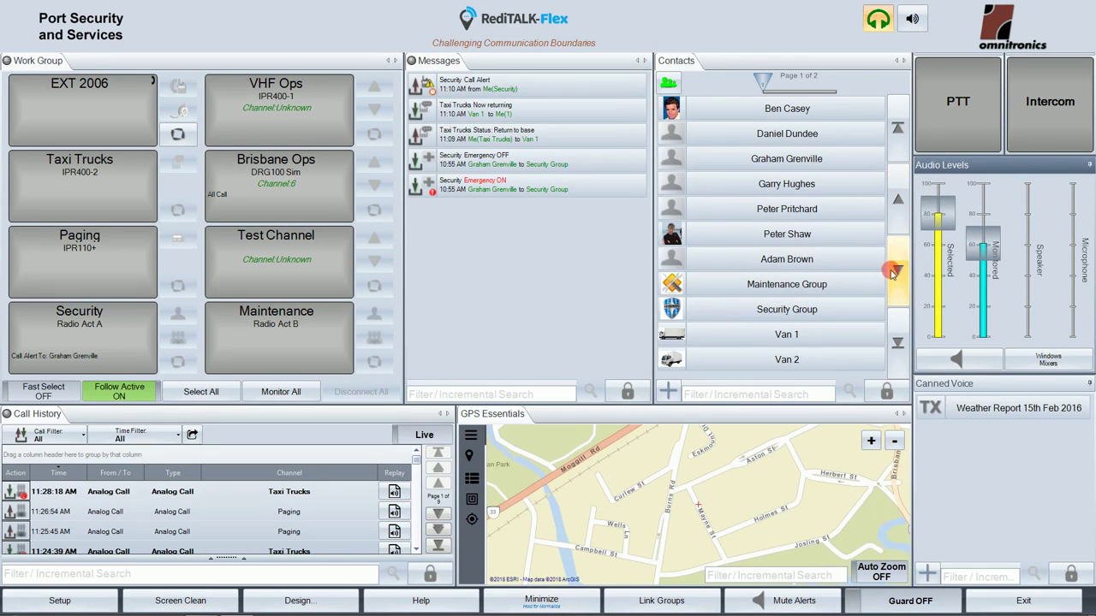
{"action": "left_click", "coordinate": [890, 392]}
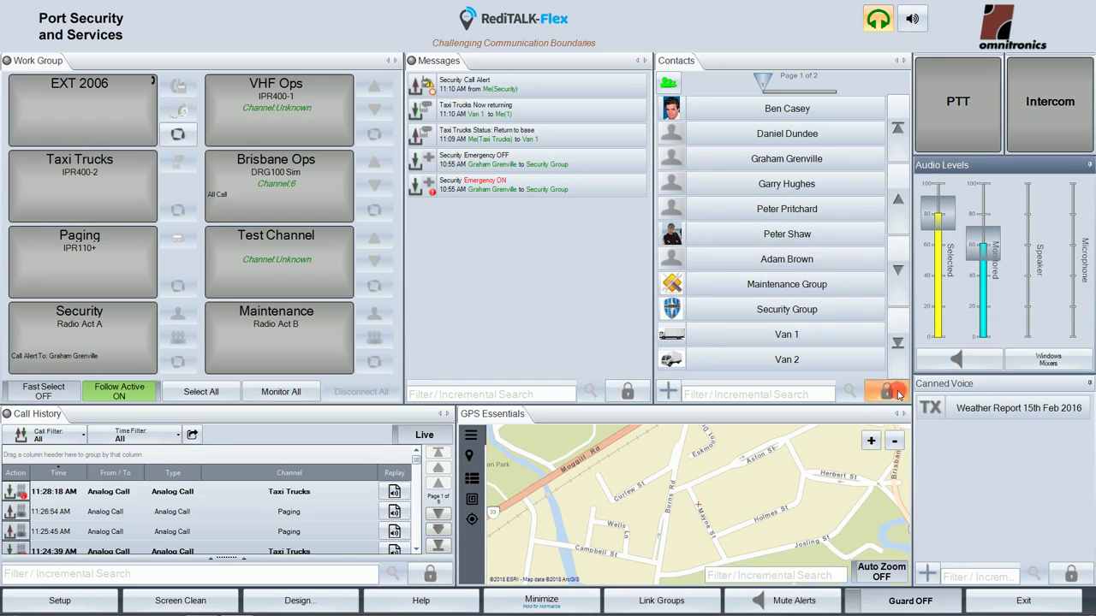
Open another contact's Modify Contact details, close them, and lock the contacts list again
{"action": "left_click", "coordinate": [789, 238]}
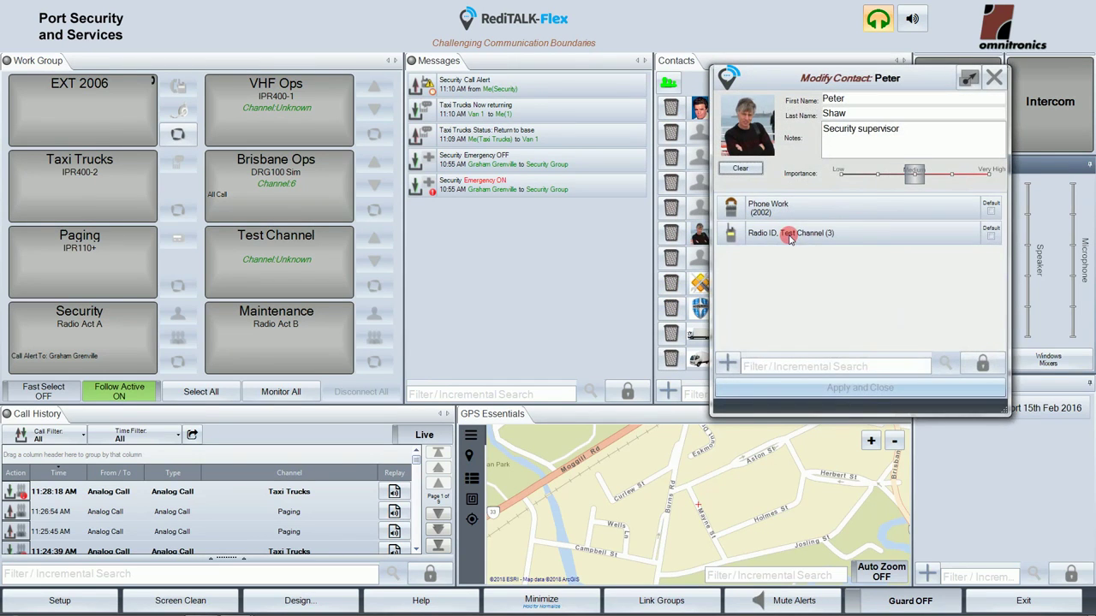
{"action": "left_click", "coordinate": [993, 80]}
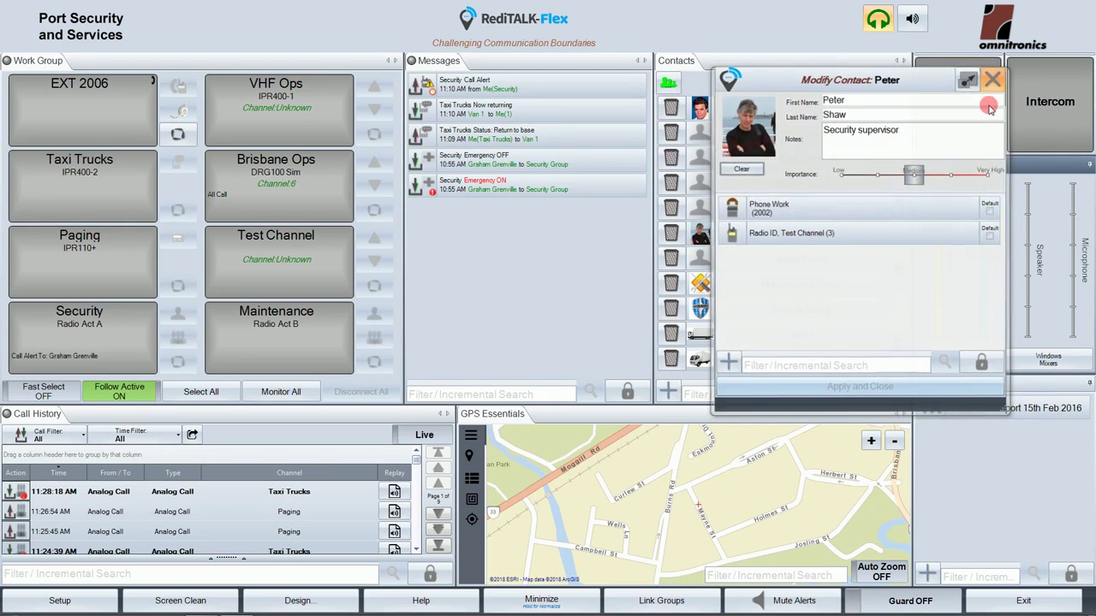
{"action": "left_click", "coordinate": [887, 390]}
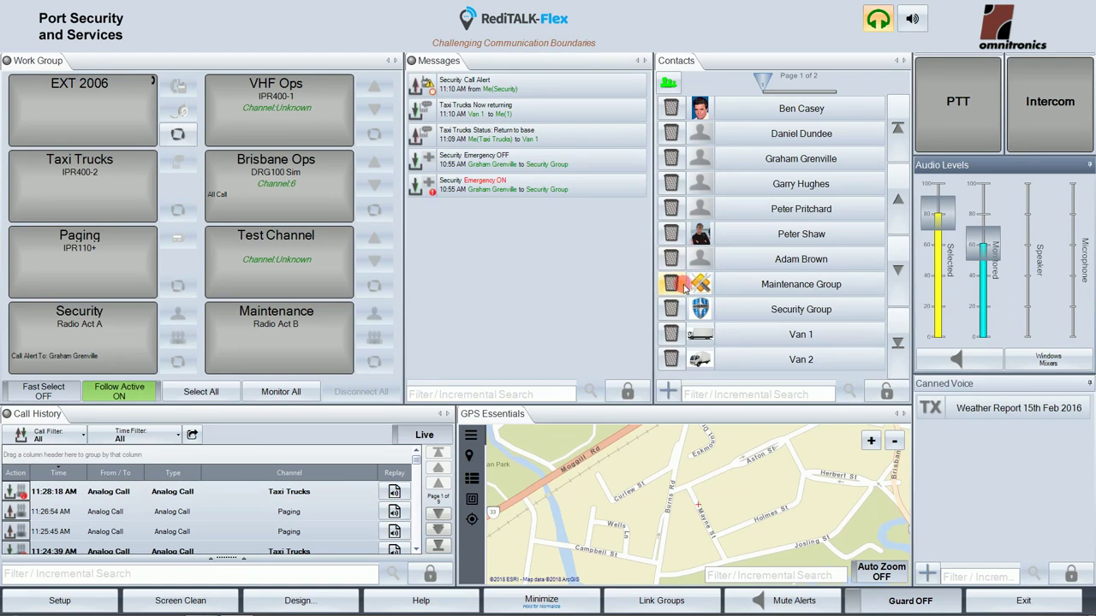
{"action": "left_click", "coordinate": [887, 390]}
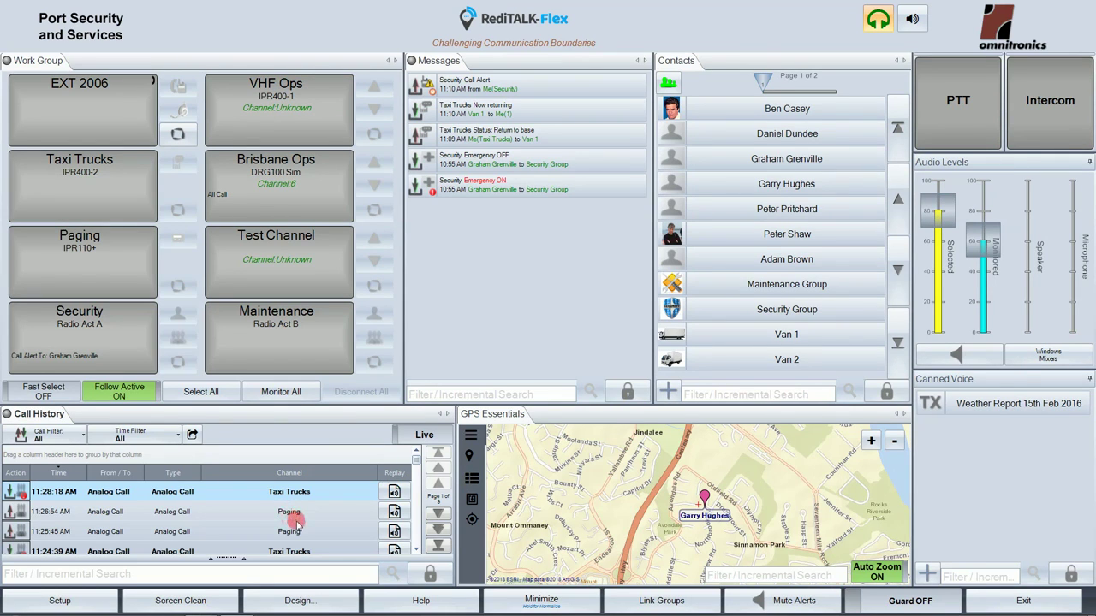
Replay the 11:28:18 AM Taxi Trucks call from call history, then close the playback timeline
{"action": "left_click", "coordinate": [393, 492]}
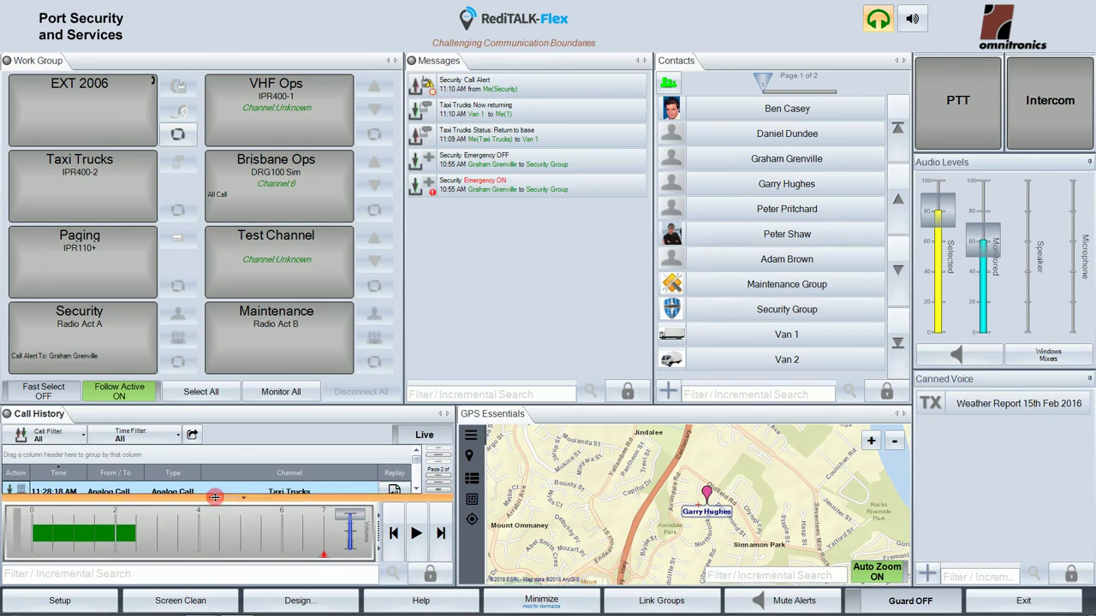
{"action": "left_click", "coordinate": [215, 496]}
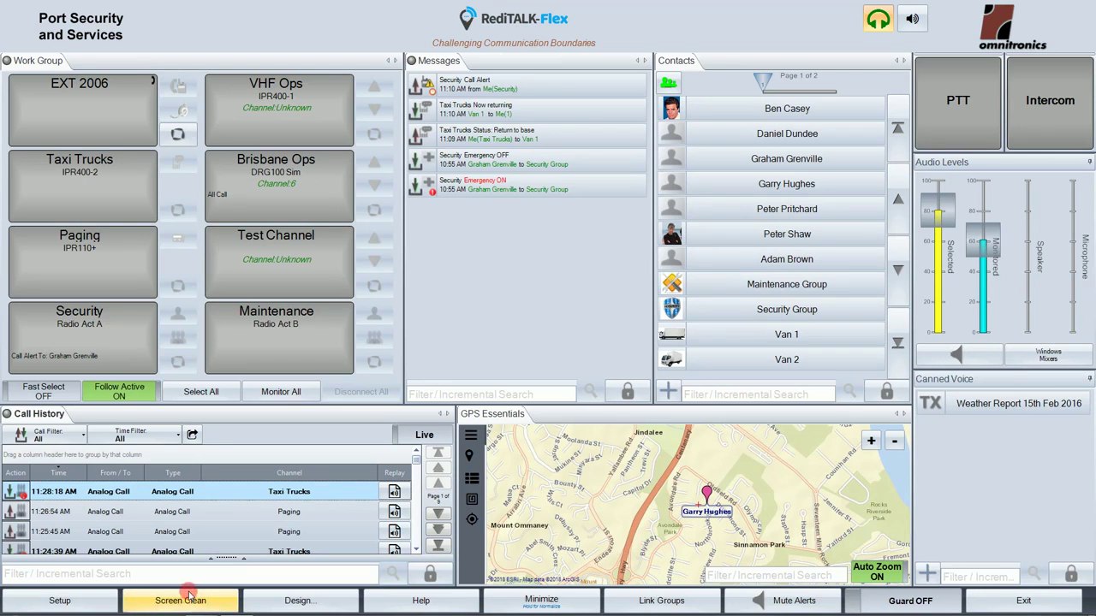
{"action": "left_click", "coordinate": [171, 603]}
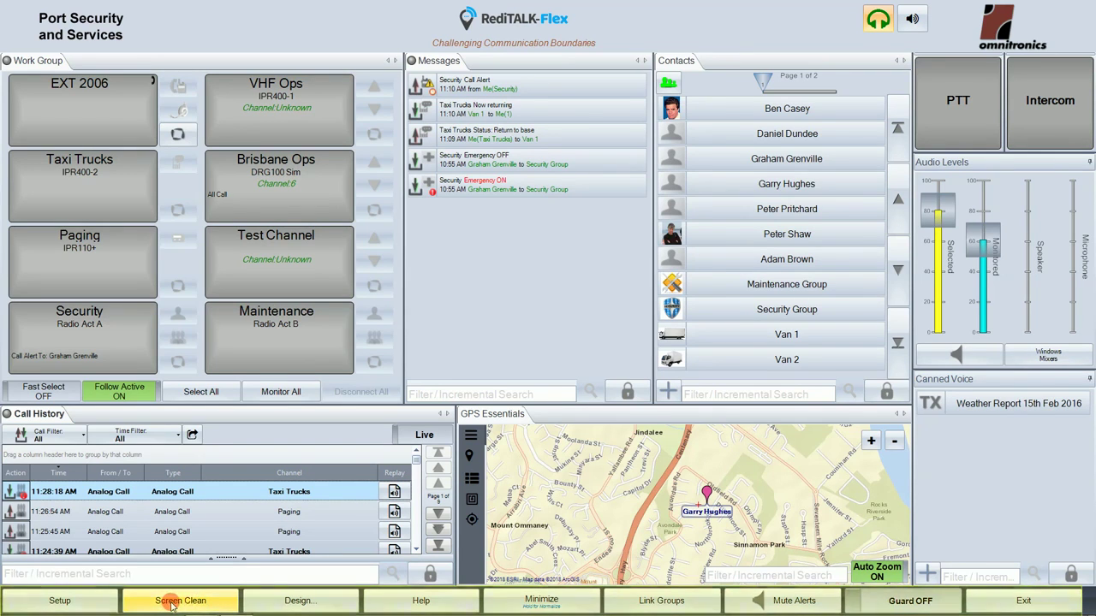
Browse the Setup settings categories, close them, and start Screen Clean to blank the console
{"action": "left_click", "coordinate": [86, 602]}
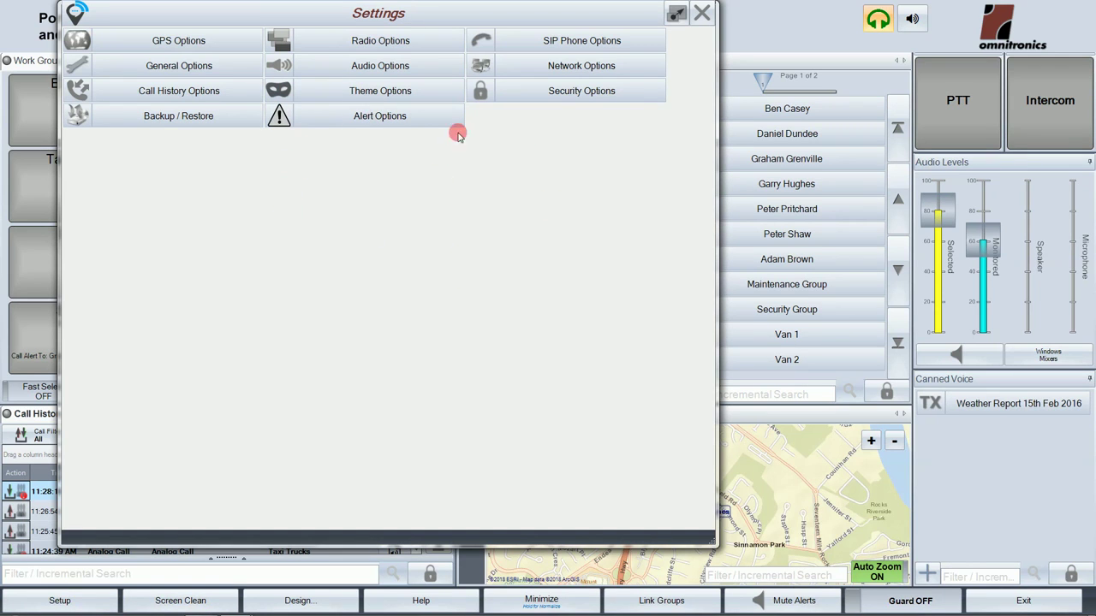
{"action": "left_click", "coordinate": [700, 16]}
{"action": "left_click", "coordinate": [187, 602]}
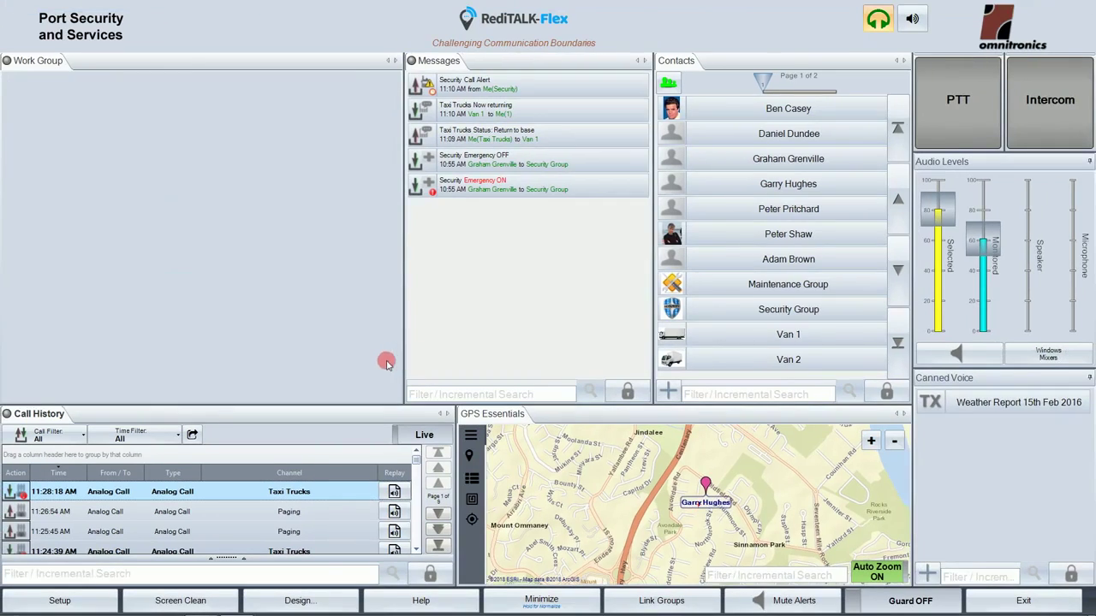
Open the layout designer, exit it without saving, and bring up the Help About window
{"action": "left_click", "coordinate": [301, 601]}
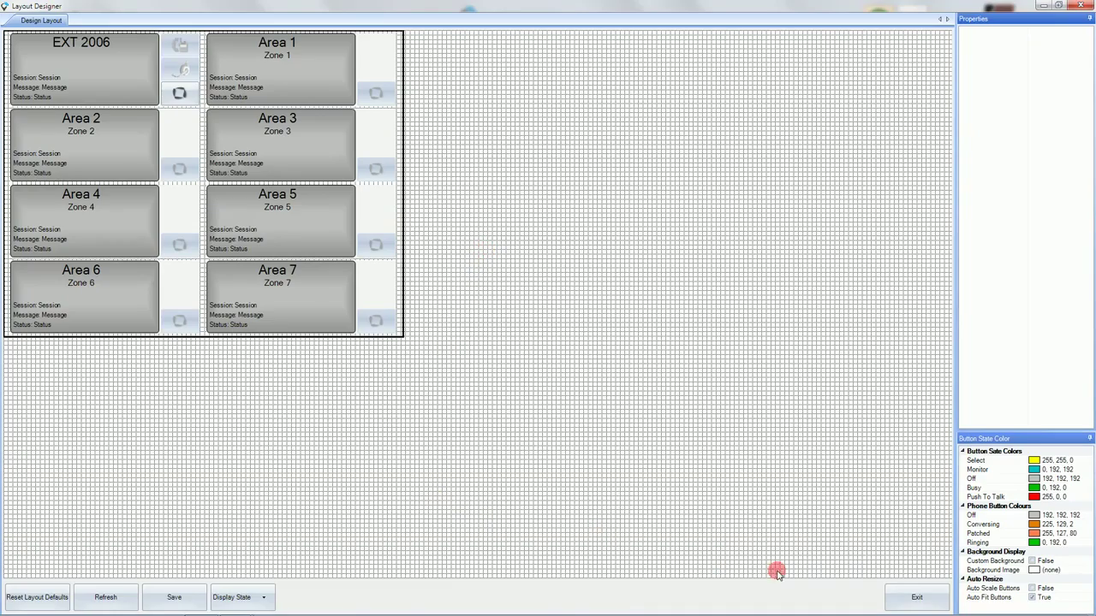
{"action": "left_click", "coordinate": [915, 597]}
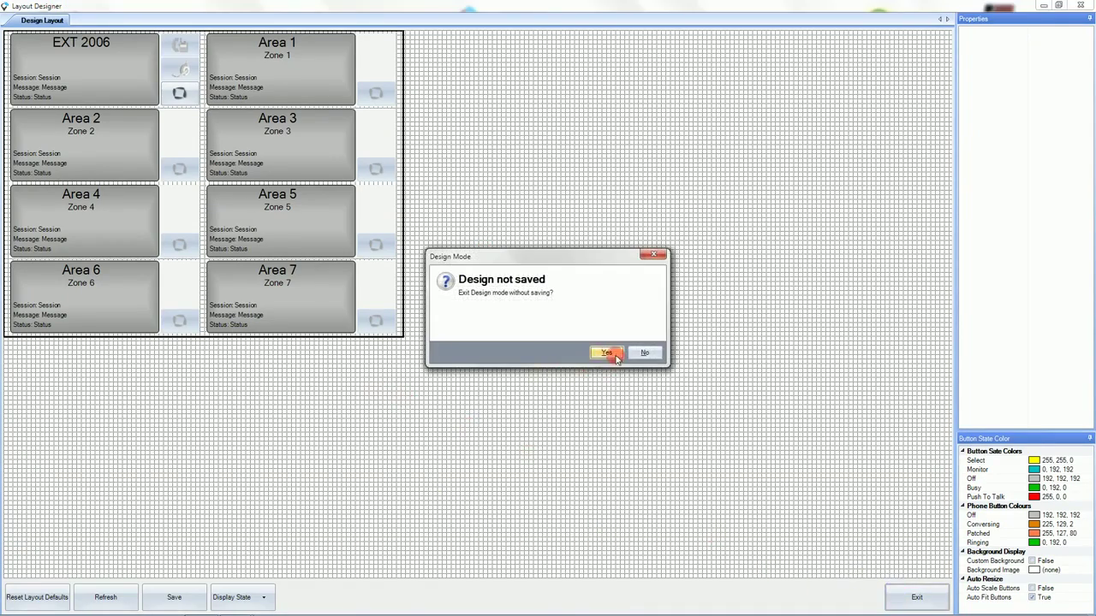
{"action": "left_click", "coordinate": [607, 351]}
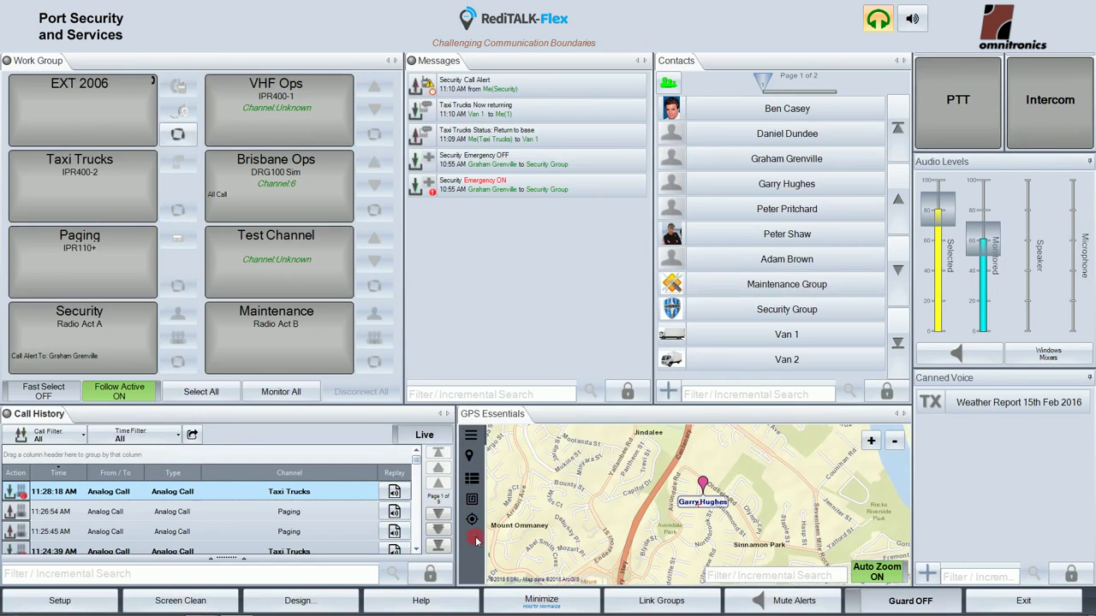
{"action": "left_click", "coordinate": [462, 601]}
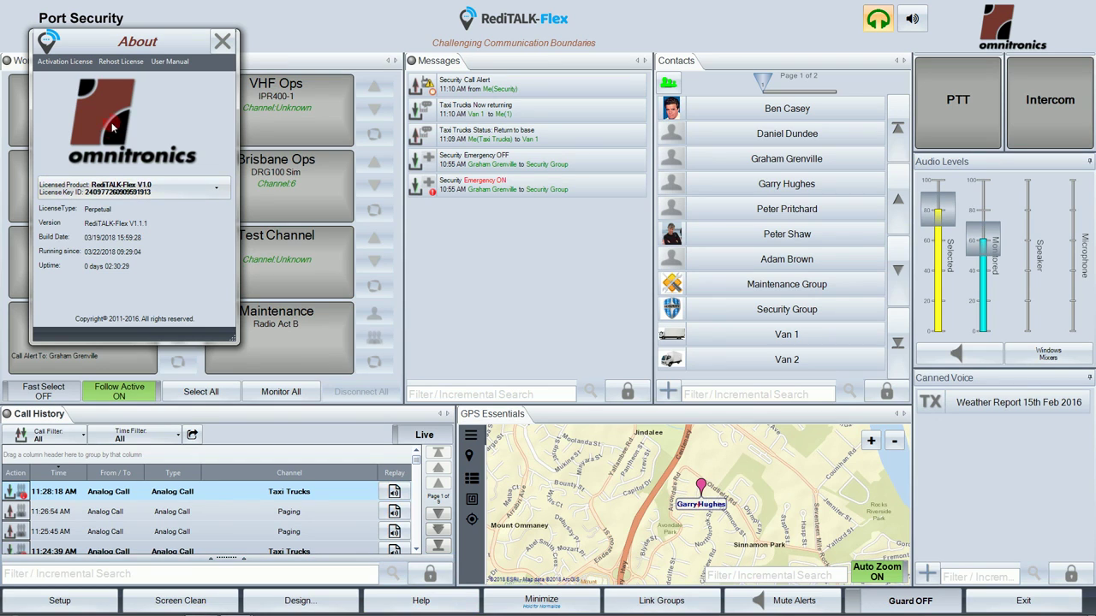
Expand and collapse the Licensed Product features list, then close the About window
{"action": "left_click", "coordinate": [195, 189]}
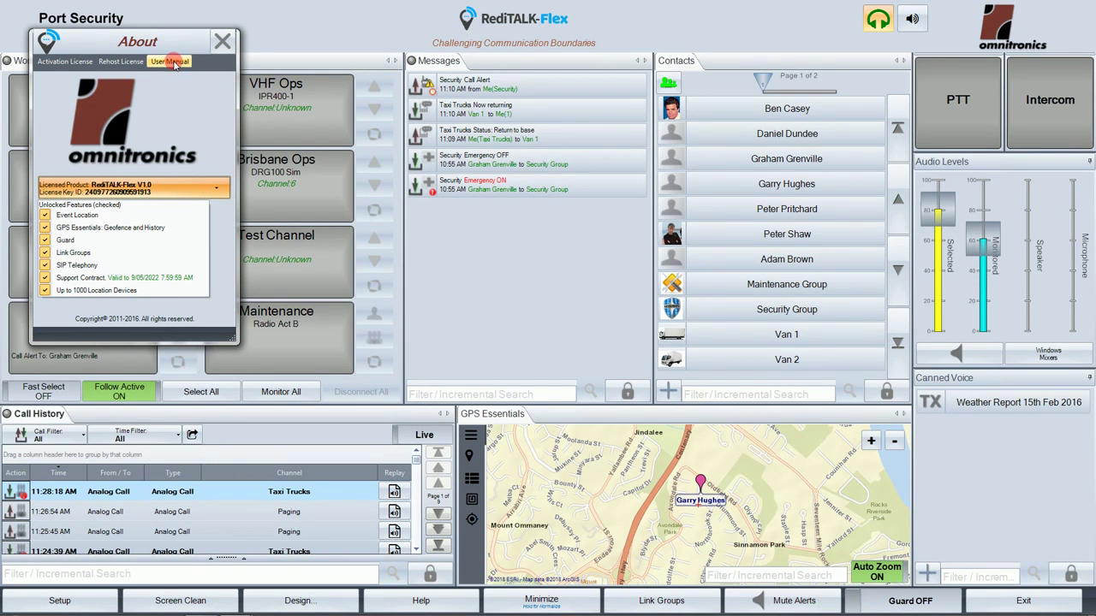
{"action": "left_click", "coordinate": [217, 186]}
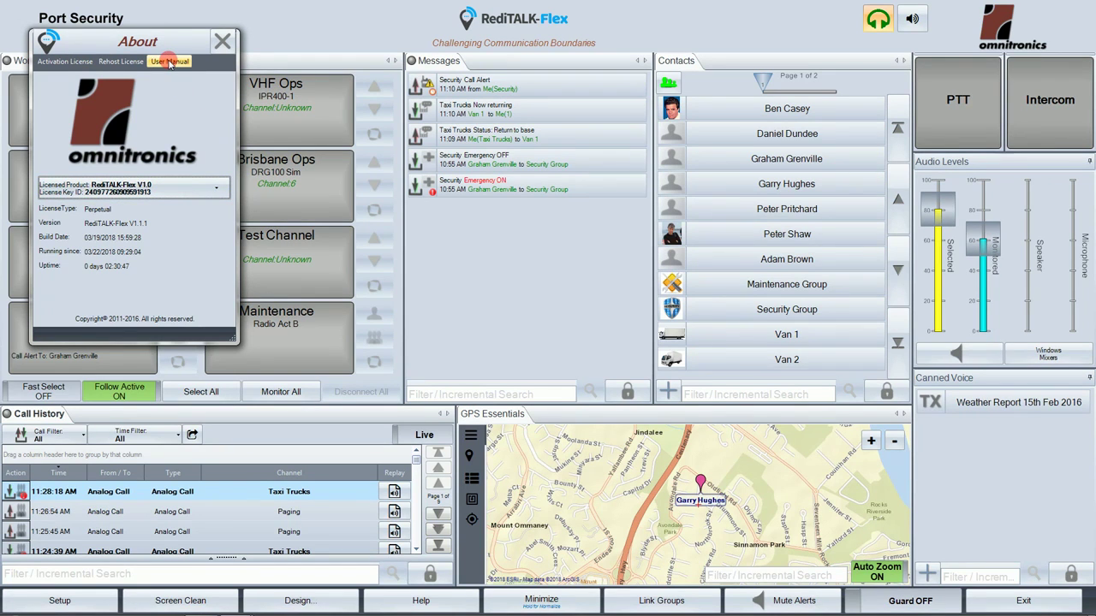
{"action": "left_click", "coordinate": [222, 43]}
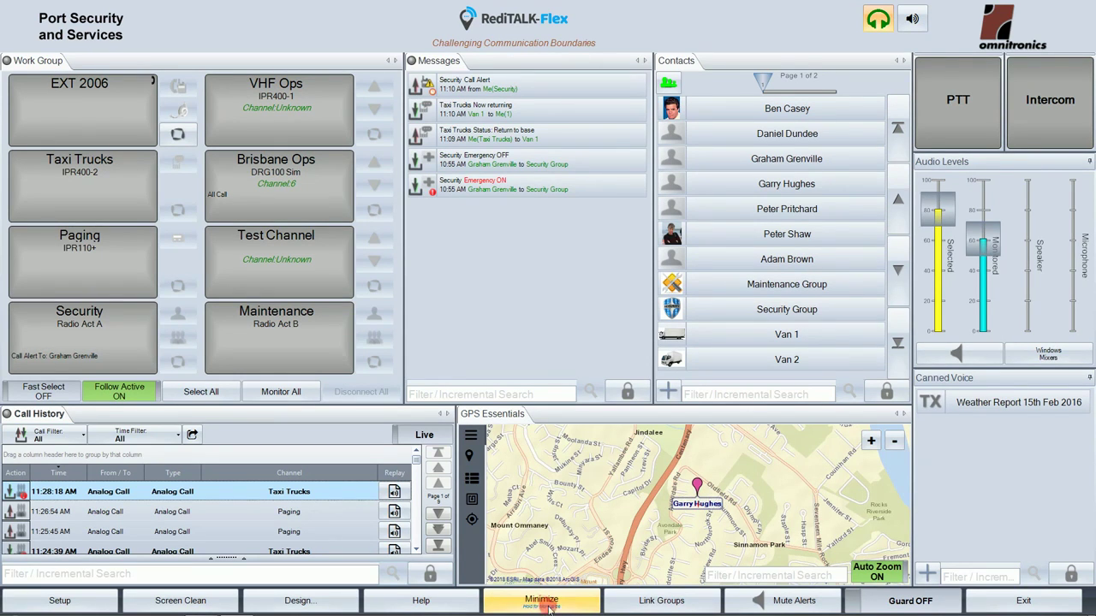
{"action": "left_click", "coordinate": [644, 603]}
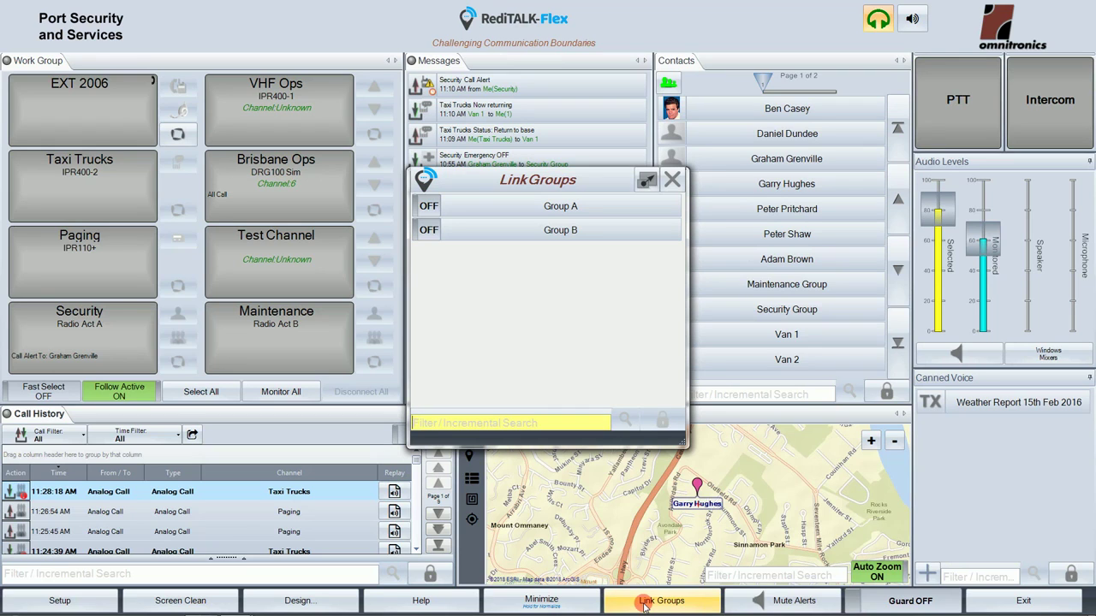
{"action": "left_click", "coordinate": [425, 207]}
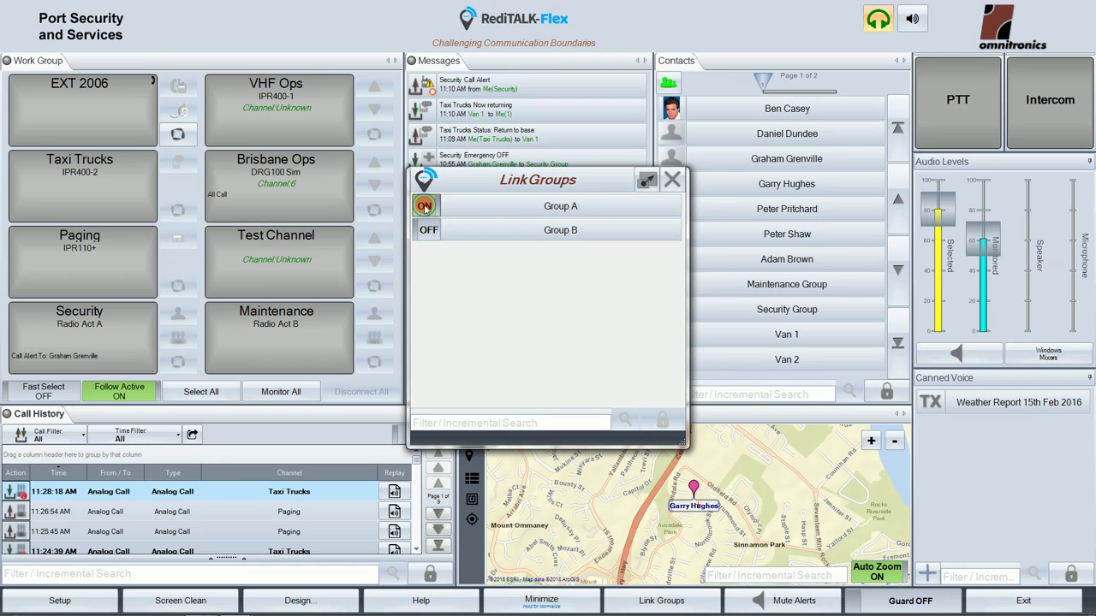
{"action": "left_click", "coordinate": [675, 179]}
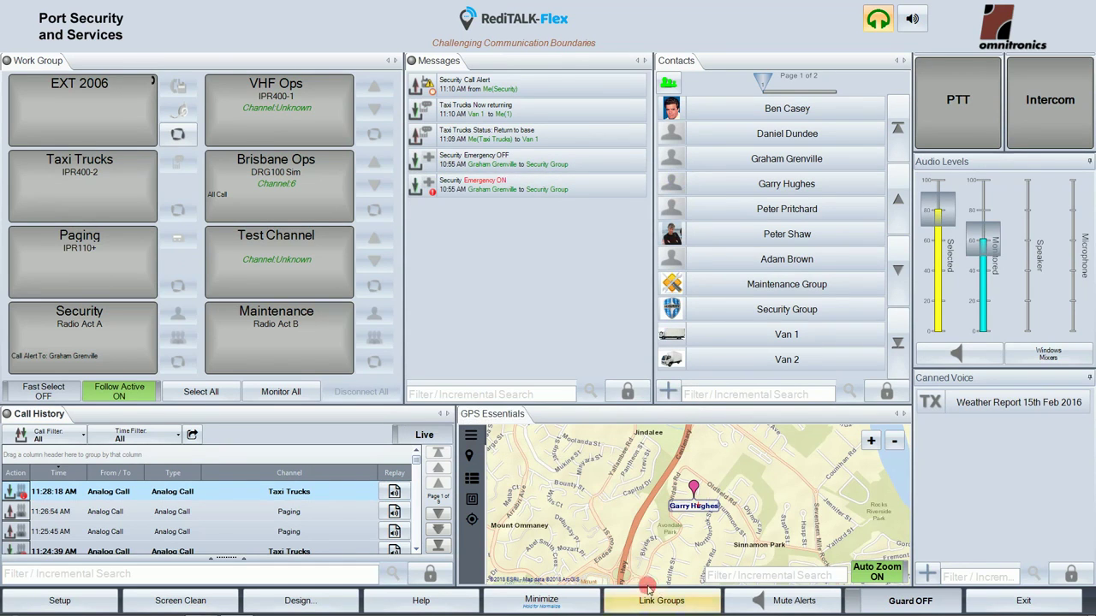
{"action": "left_click", "coordinate": [901, 602]}
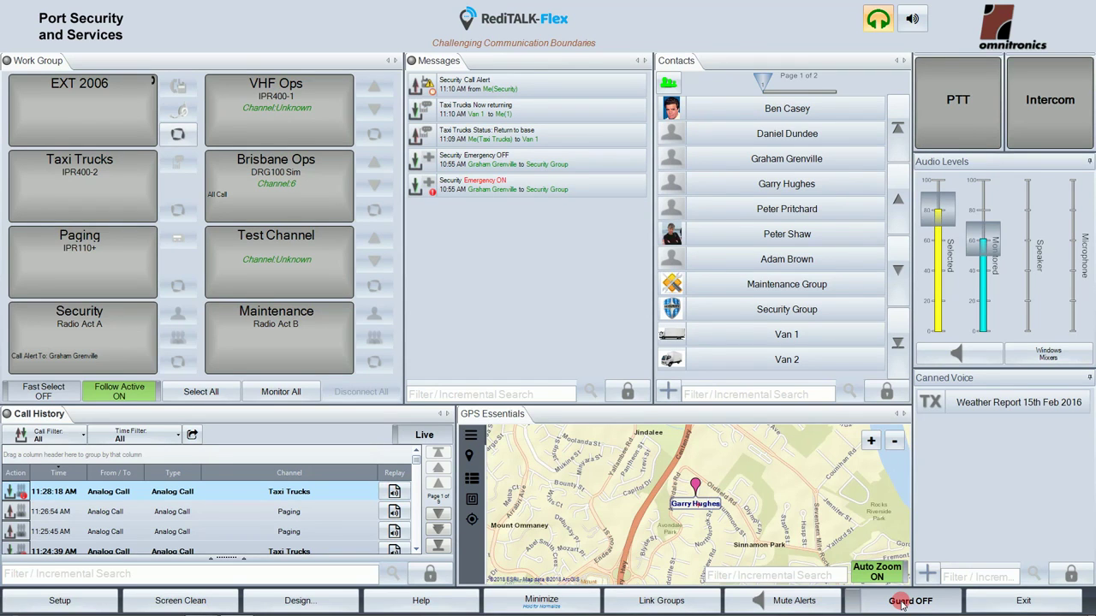
With guard mode on, transmit repeatedly on Taxi Trucks to log a 12:00:42 PM call, then turn guard off
{"action": "left_click", "coordinate": [901, 605]}
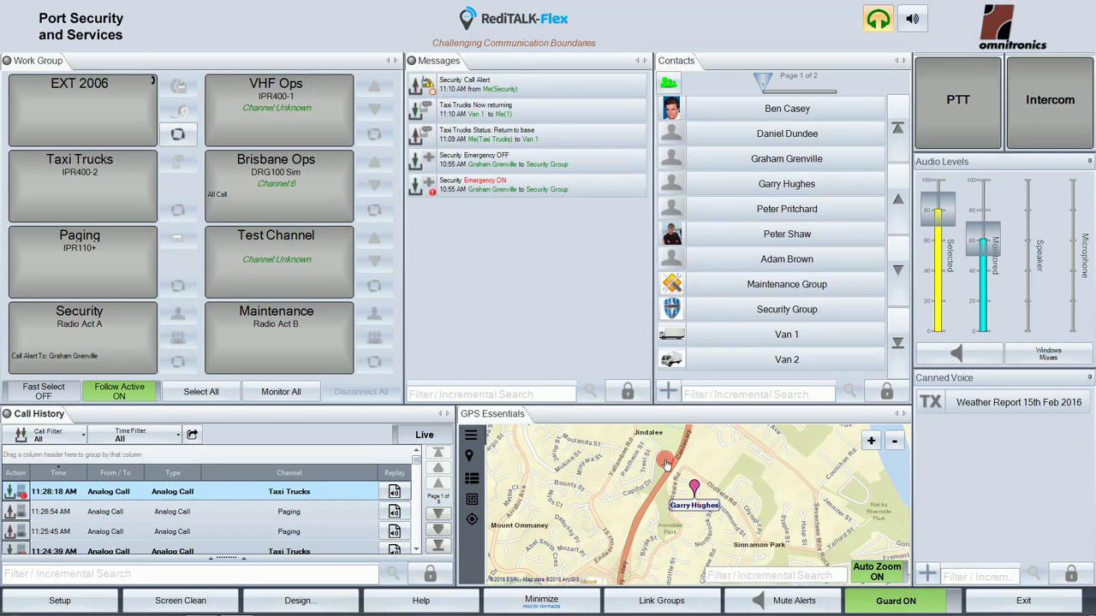
{"action": "left_click", "coordinate": [124, 198]}
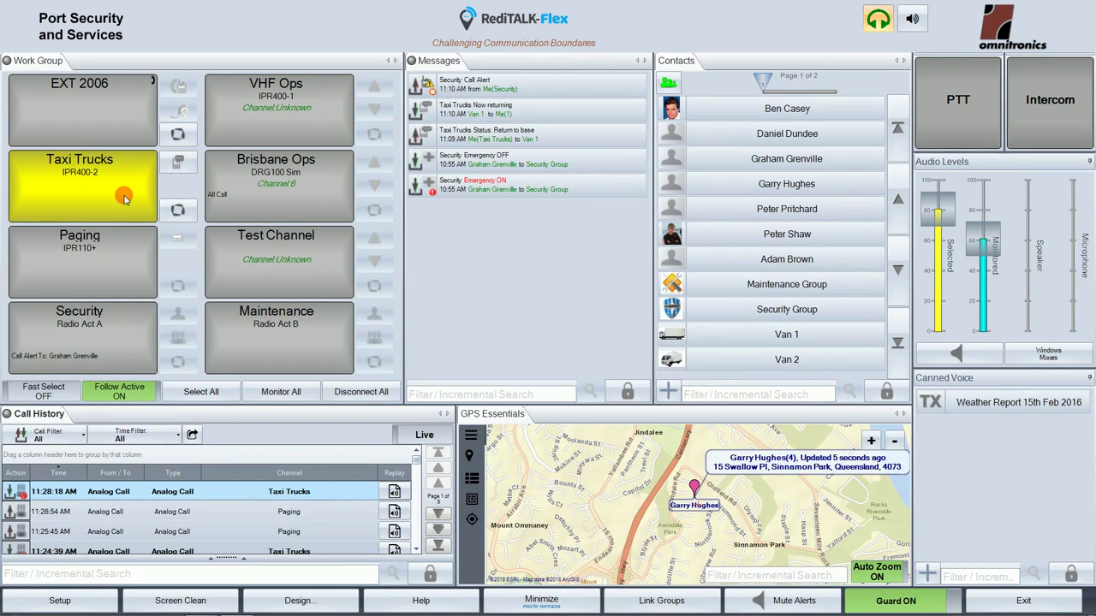
{"action": "left_click", "coordinate": [124, 198]}
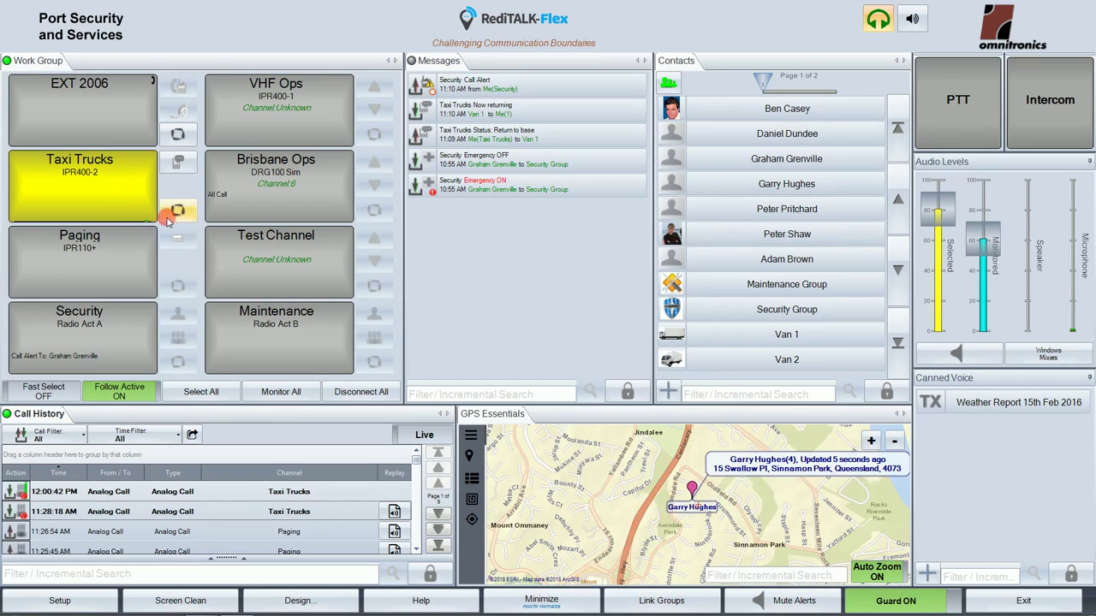
{"action": "left_click", "coordinate": [152, 210]}
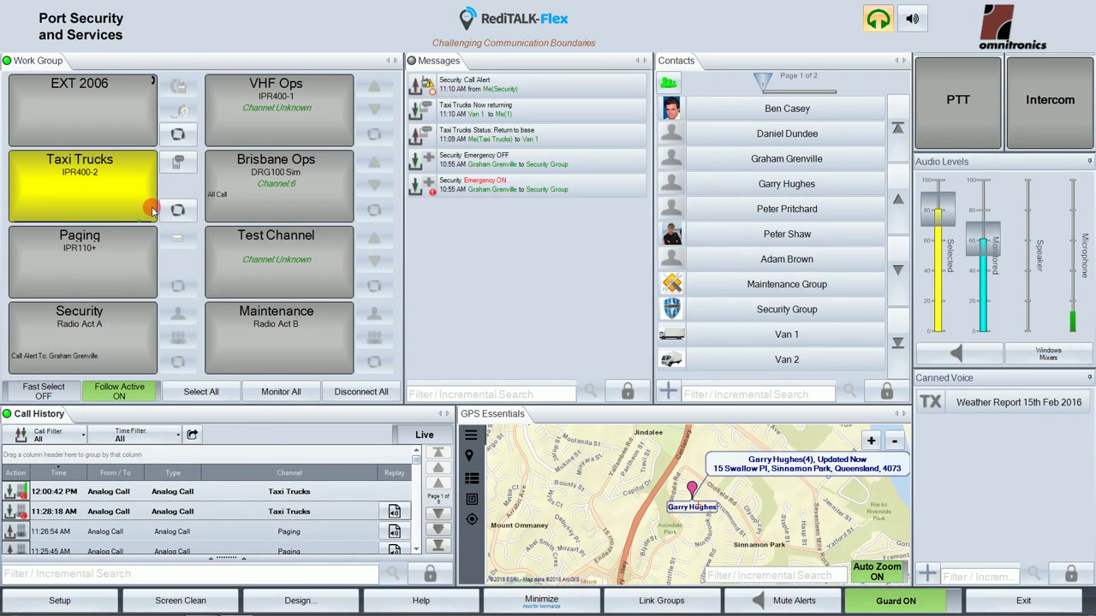
{"action": "left_click", "coordinate": [152, 210]}
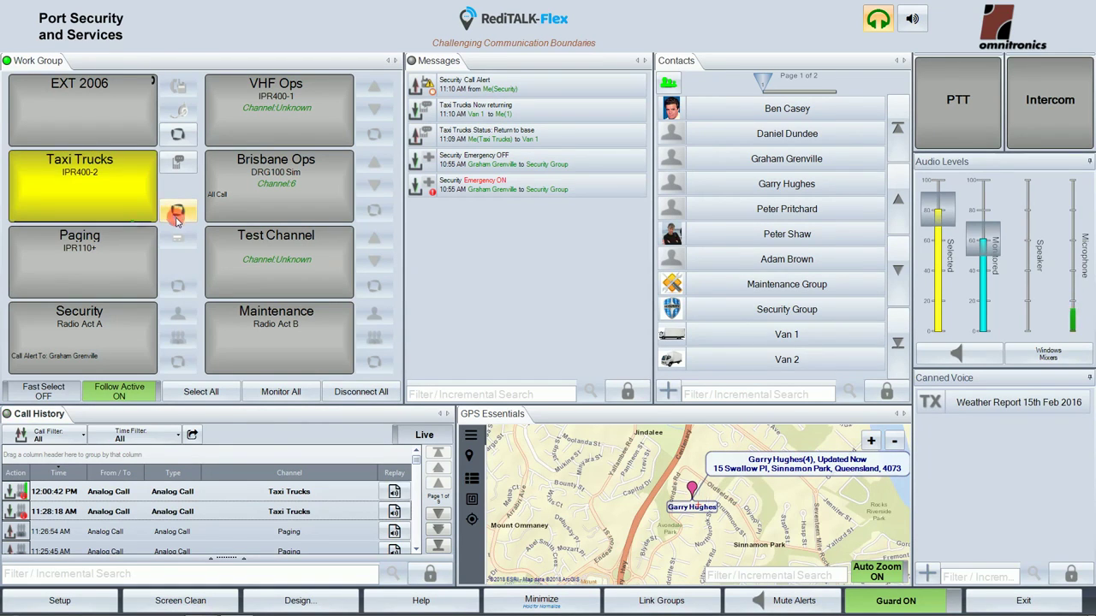
{"action": "left_click", "coordinate": [139, 221]}
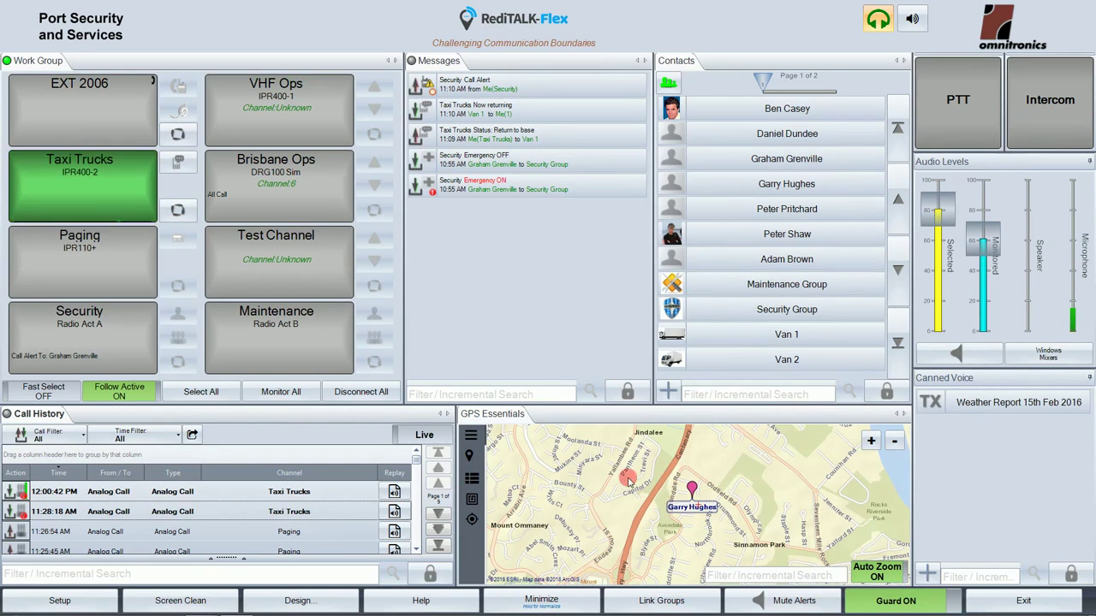
{"action": "left_click", "coordinate": [890, 599]}
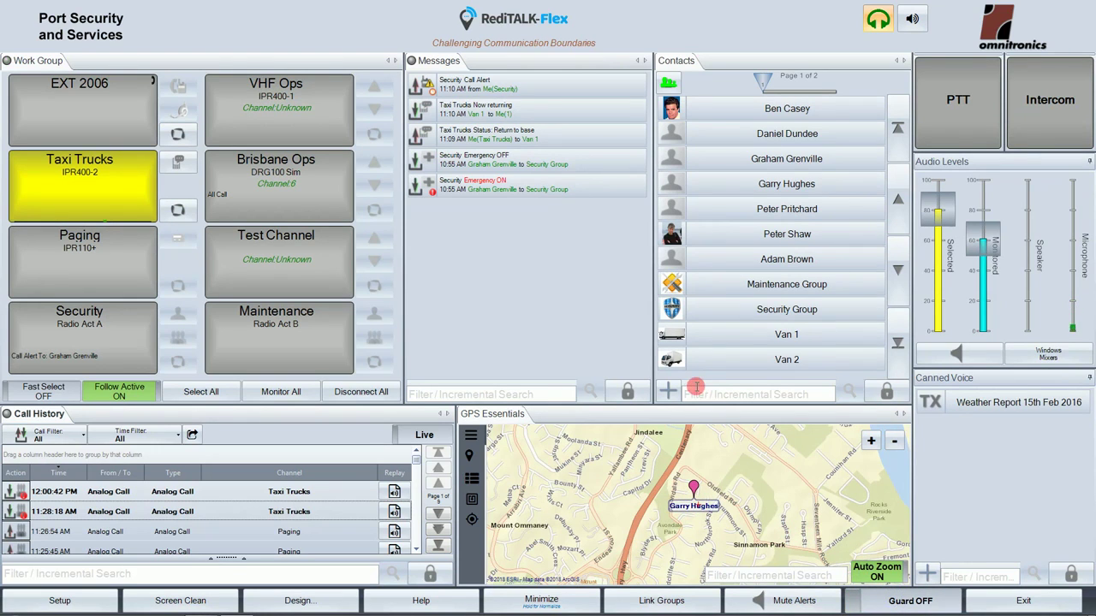